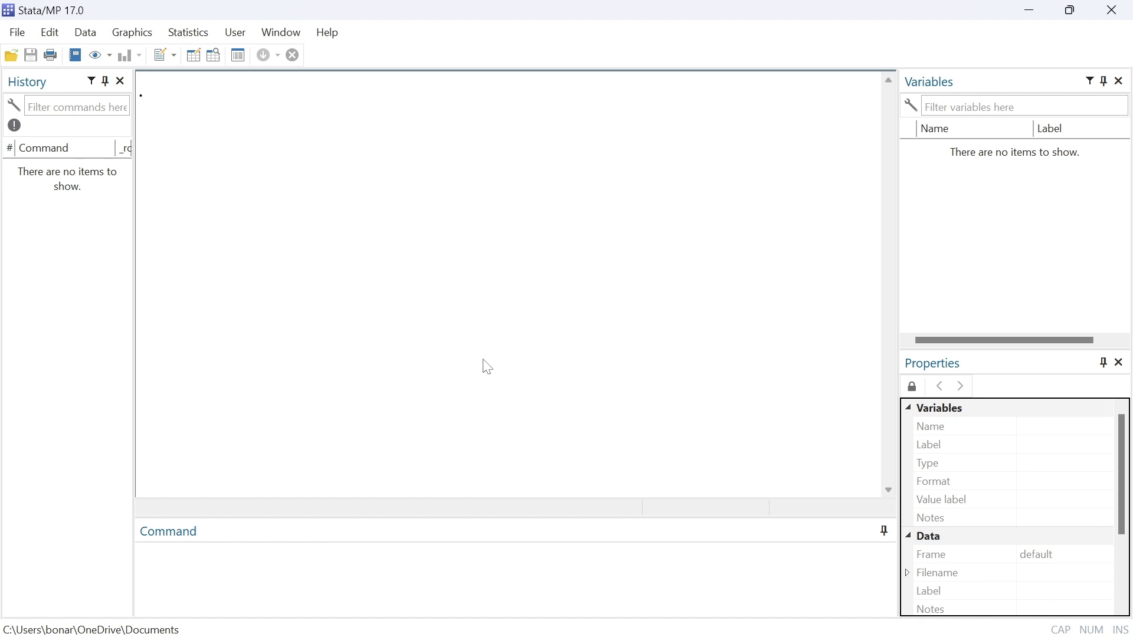
- Load the lifeexp example dataset with sysuse and open it in the Data Editor with the edit command
{"action": "left_click", "coordinate": [174, 570]}
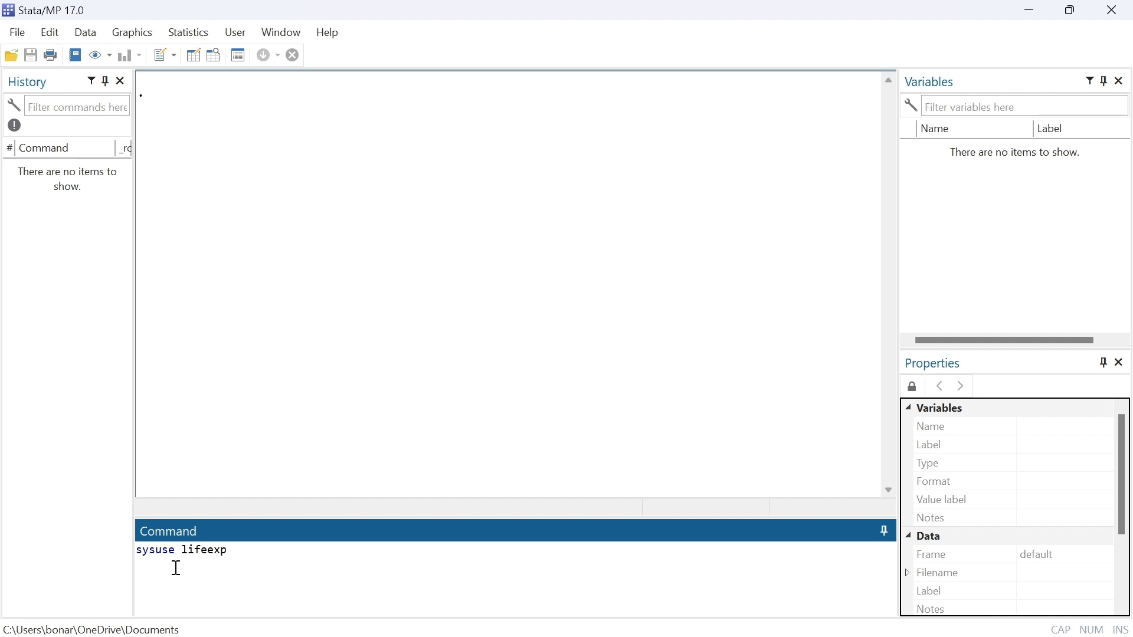
{"action": "key", "text": "Return"}
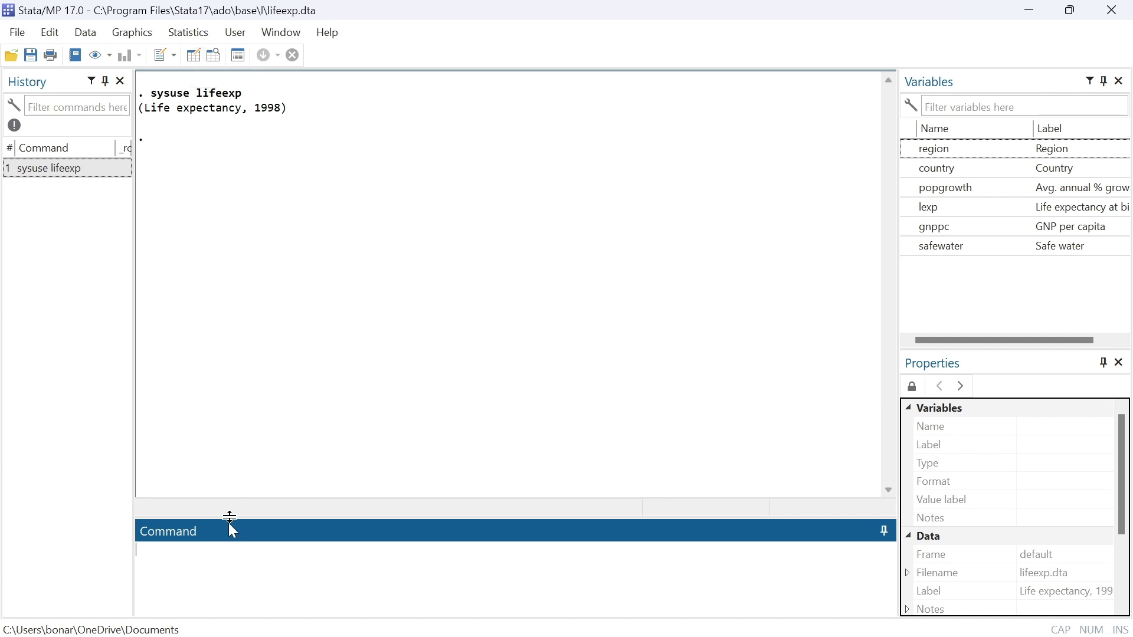
{"action": "type", "text": "dit"}
{"action": "key", "text": "Return"}
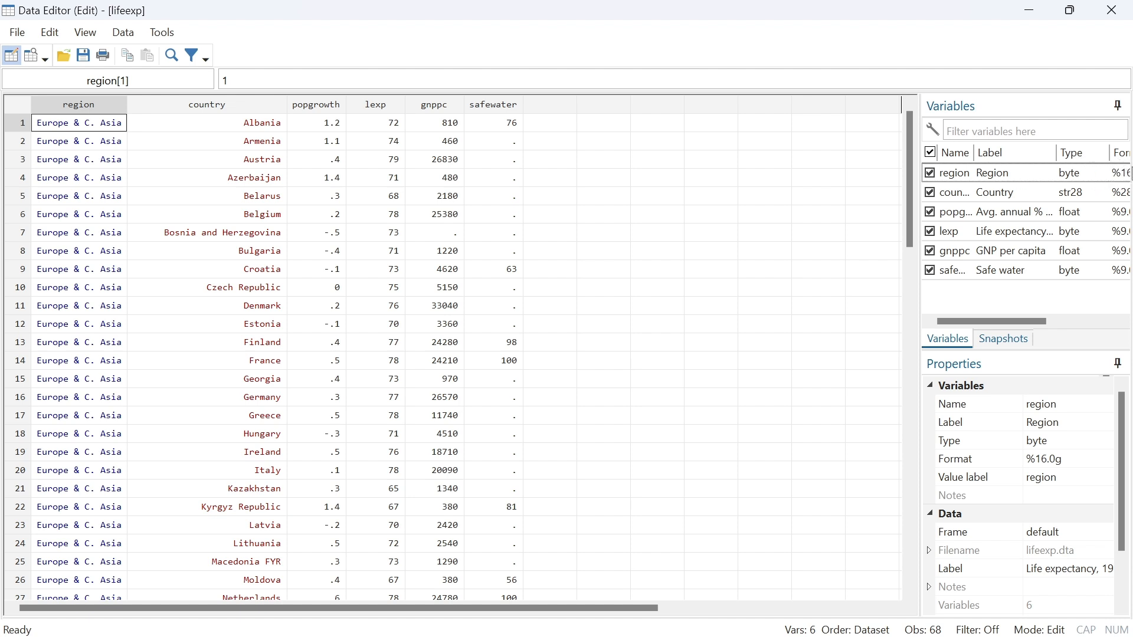
- Examine the dataset's properties and the value label definitions attached to the region variable, without changing them
{"action": "mouse_move", "coordinate": [1004, 317]}
{"action": "left_mouse_down"}
{"action": "mouse_move", "coordinate": [1080, 319]}
{"action": "mouse_move", "coordinate": [1000, 325]}
{"action": "left_mouse_up"}
{"action": "scroll", "coordinate": [1033, 457], "scroll_direction": "down", "scroll_amount": 1}
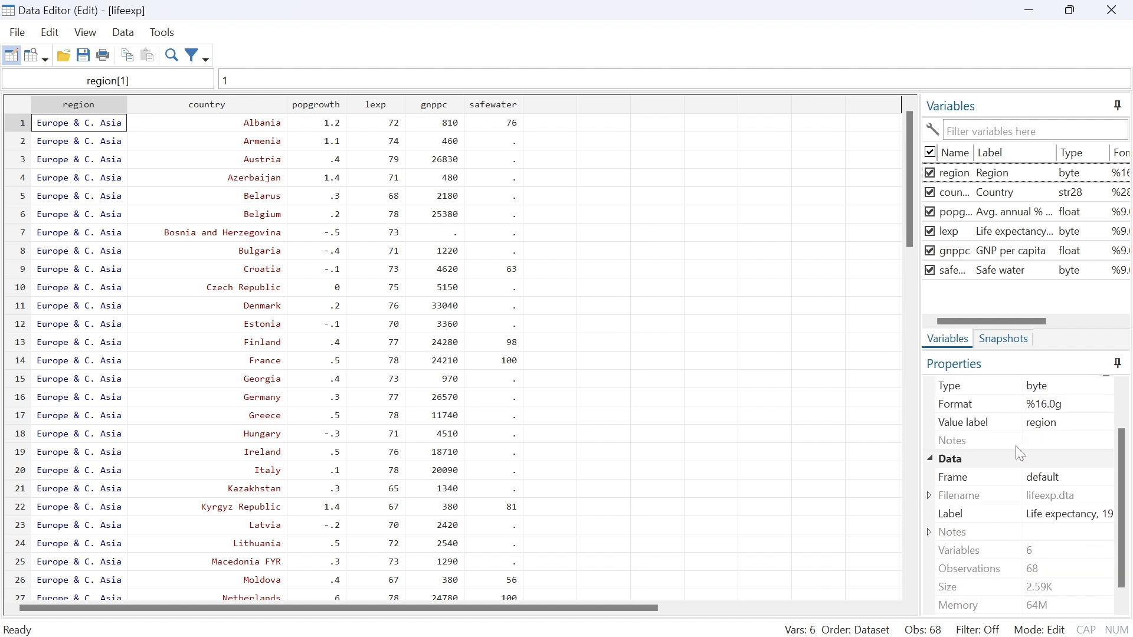
{"action": "scroll", "coordinate": [1015, 445], "scroll_direction": "down", "scroll_amount": 1}
{"action": "scroll", "coordinate": [1004, 418], "scroll_direction": "up", "scroll_amount": 2}
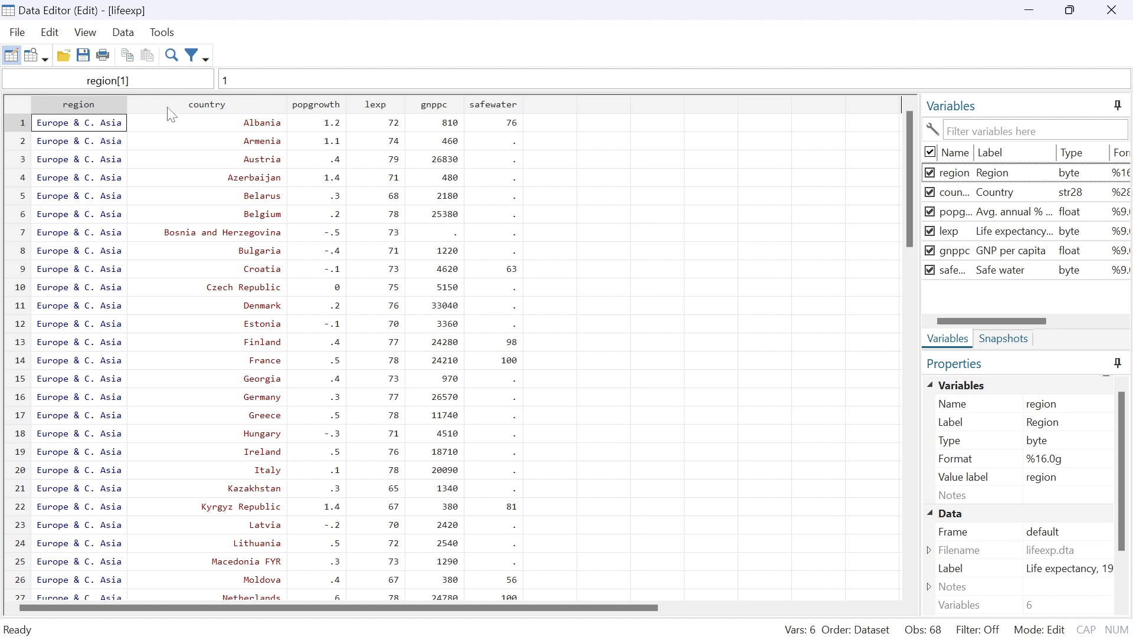
{"action": "left_click", "coordinate": [87, 106]}
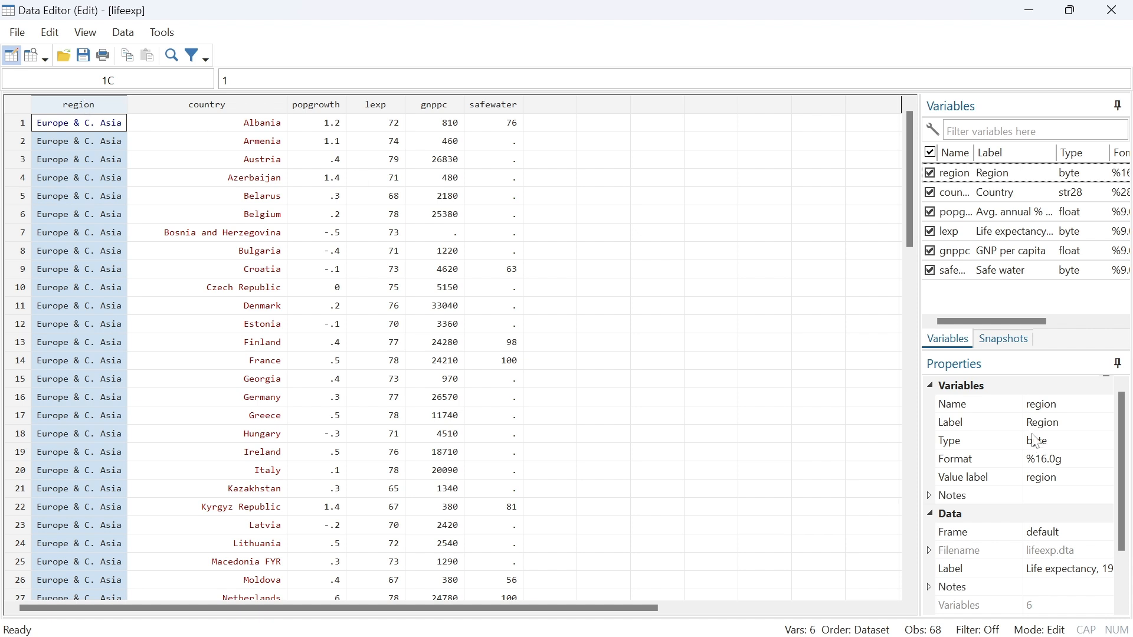
{"action": "left_click", "coordinate": [1083, 480]}
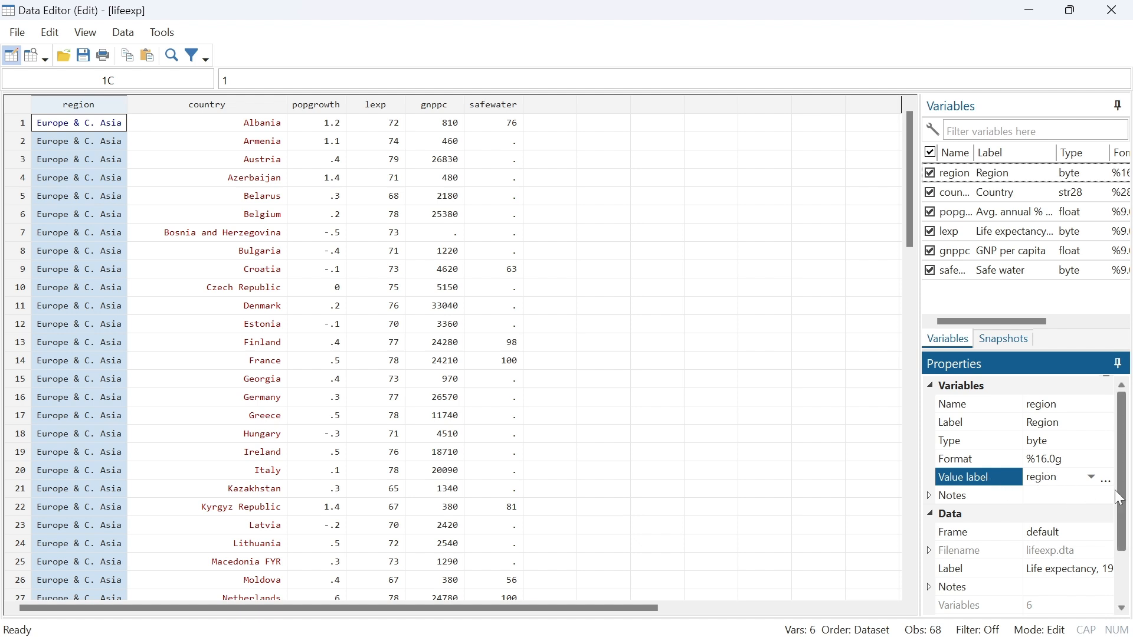
{"action": "left_click", "coordinate": [1091, 478]}
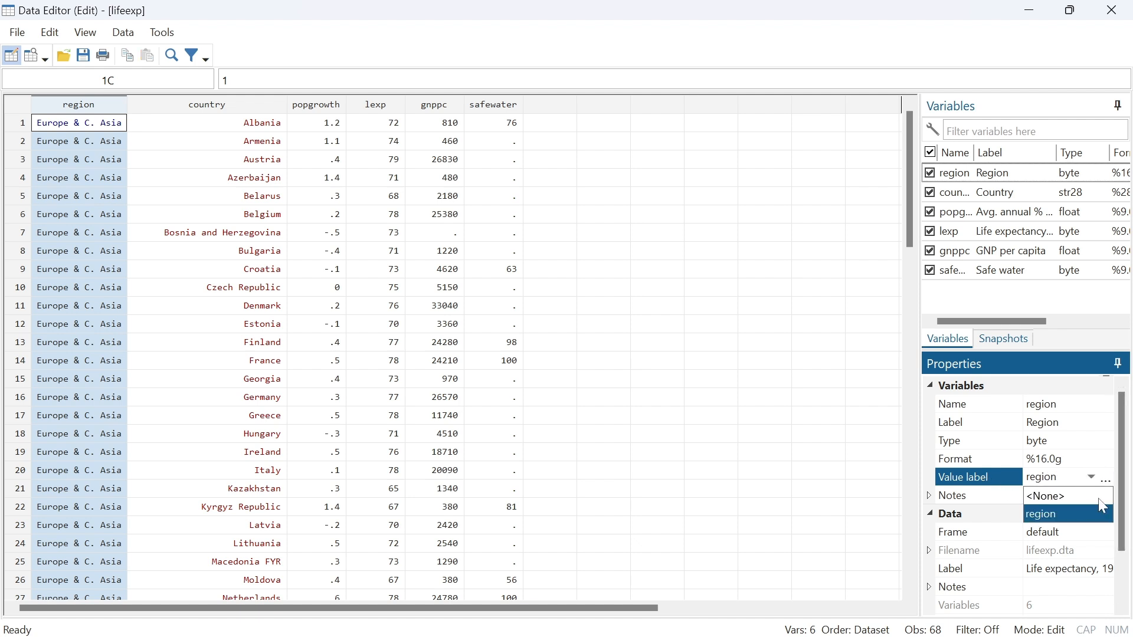
{"action": "left_click", "coordinate": [1092, 481]}
{"action": "left_click", "coordinate": [1106, 481]}
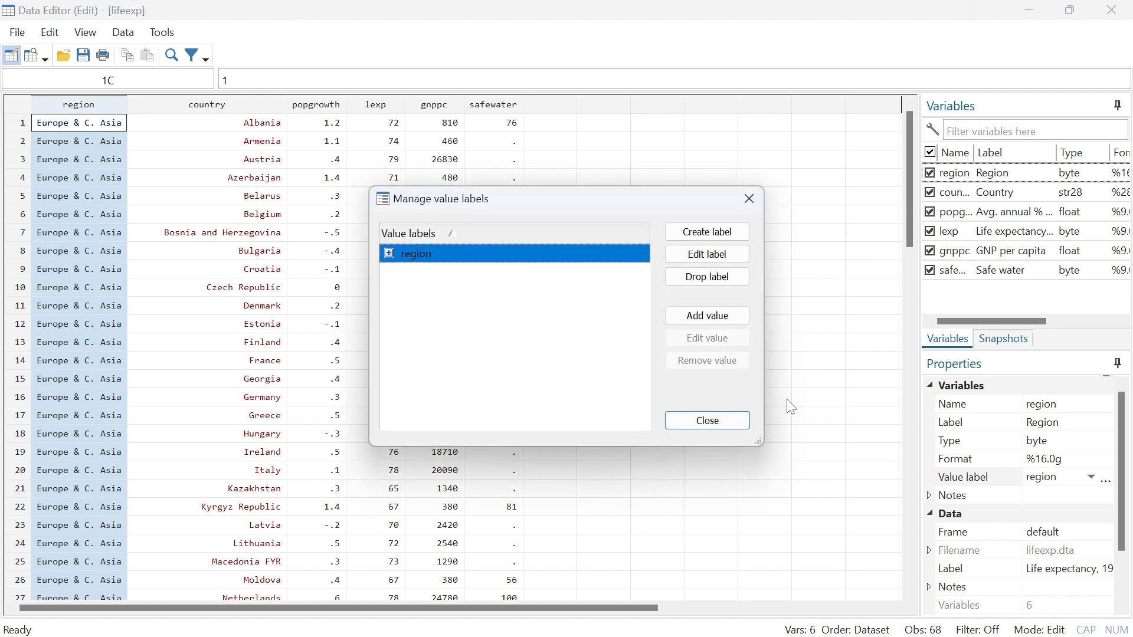
{"action": "left_click", "coordinate": [720, 257]}
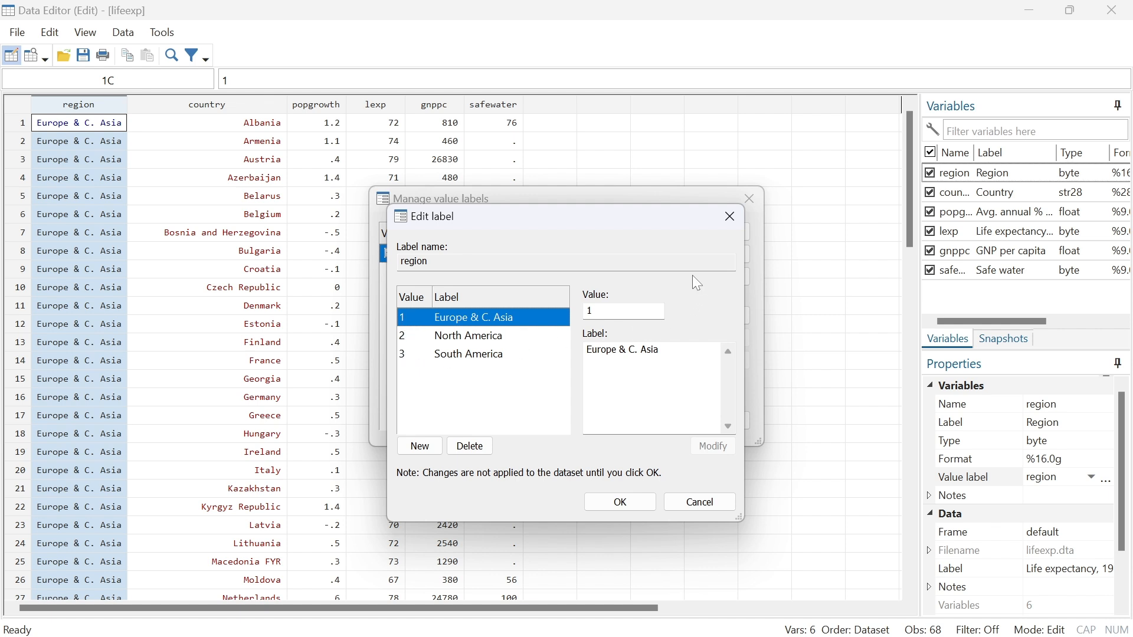
{"action": "left_click", "coordinate": [732, 218]}
{"action": "left_click", "coordinate": [749, 198]}
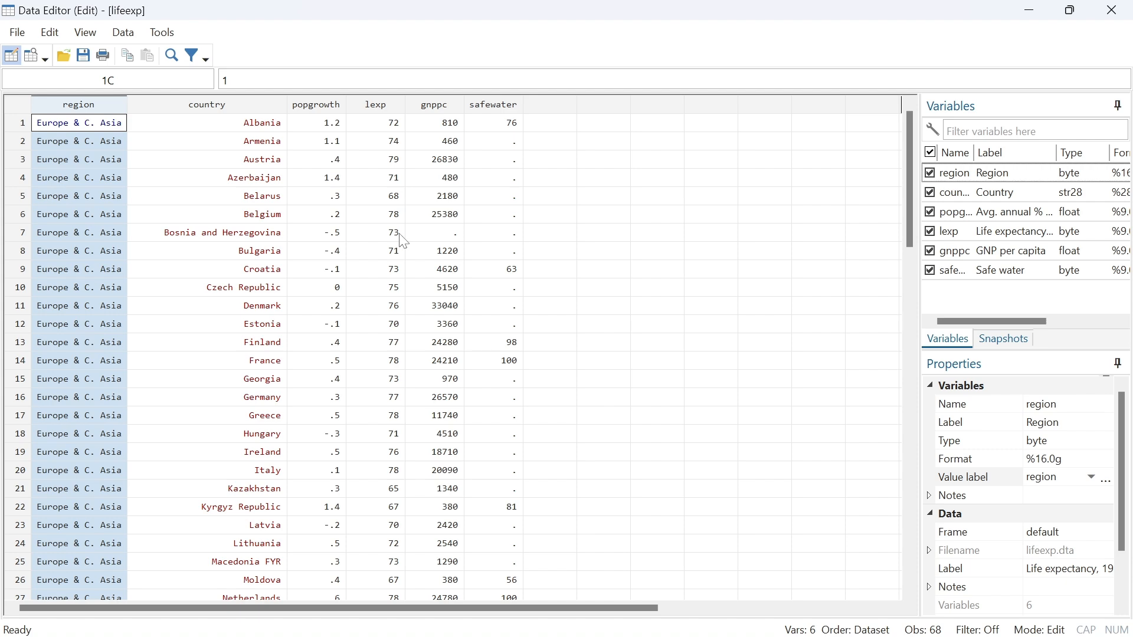
- Look through the dataset's observations down to the last row and minimize the Data Editor
{"action": "scroll", "coordinate": [494, 328], "scroll_direction": "down", "scroll_amount": 17}
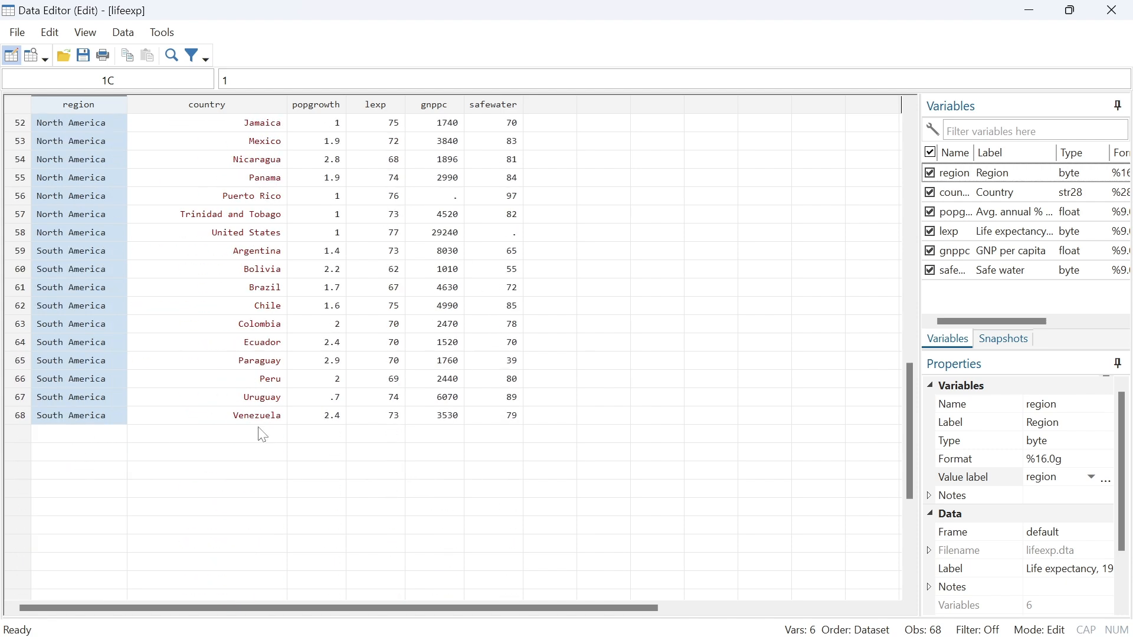
{"action": "scroll", "coordinate": [399, 422], "scroll_direction": "up", "scroll_amount": 13}
{"action": "scroll", "coordinate": [398, 422], "scroll_direction": "up", "scroll_amount": 4}
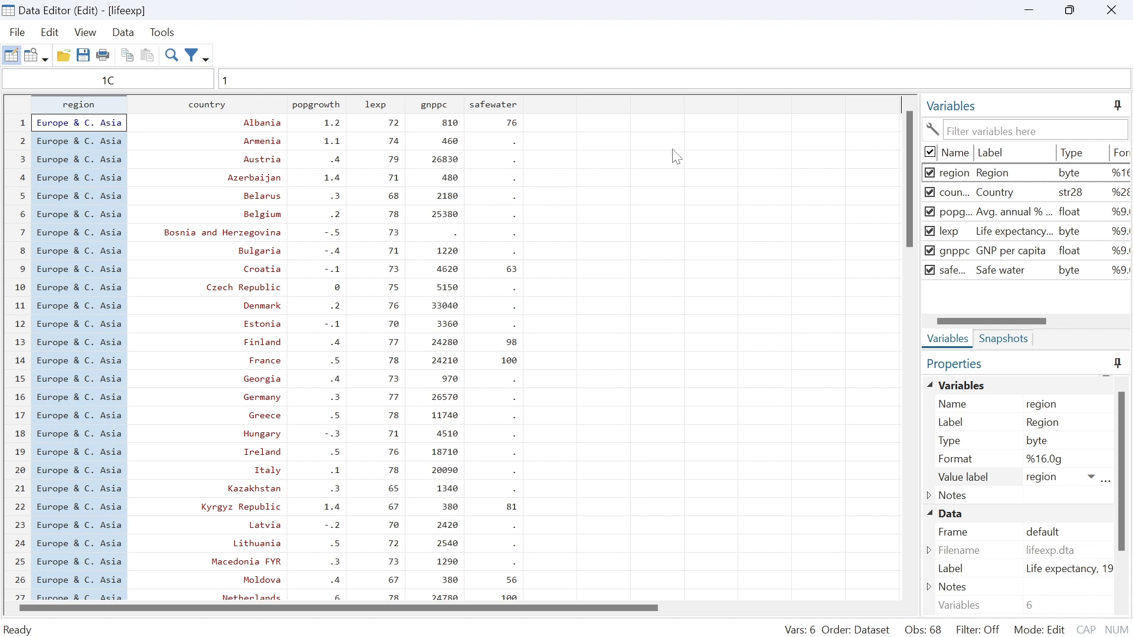
{"action": "left_click", "coordinate": [1029, 12]}
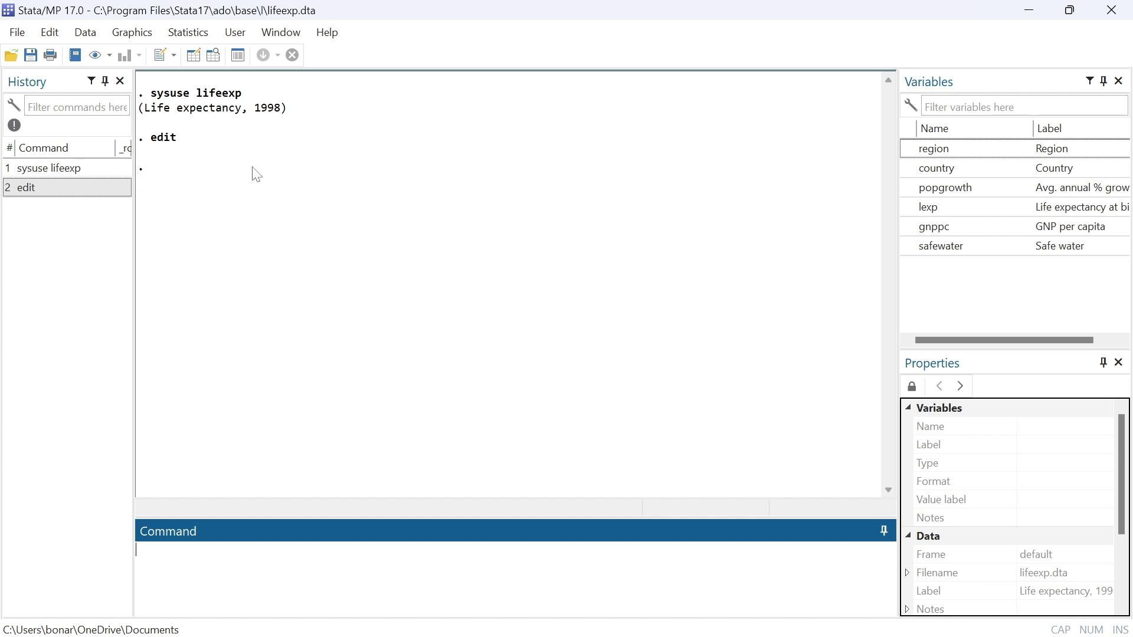
- Begin a formatted (smcl) log named "Log_Output Data 1" on the D: drive
{"action": "left_click", "coordinate": [20, 37]}
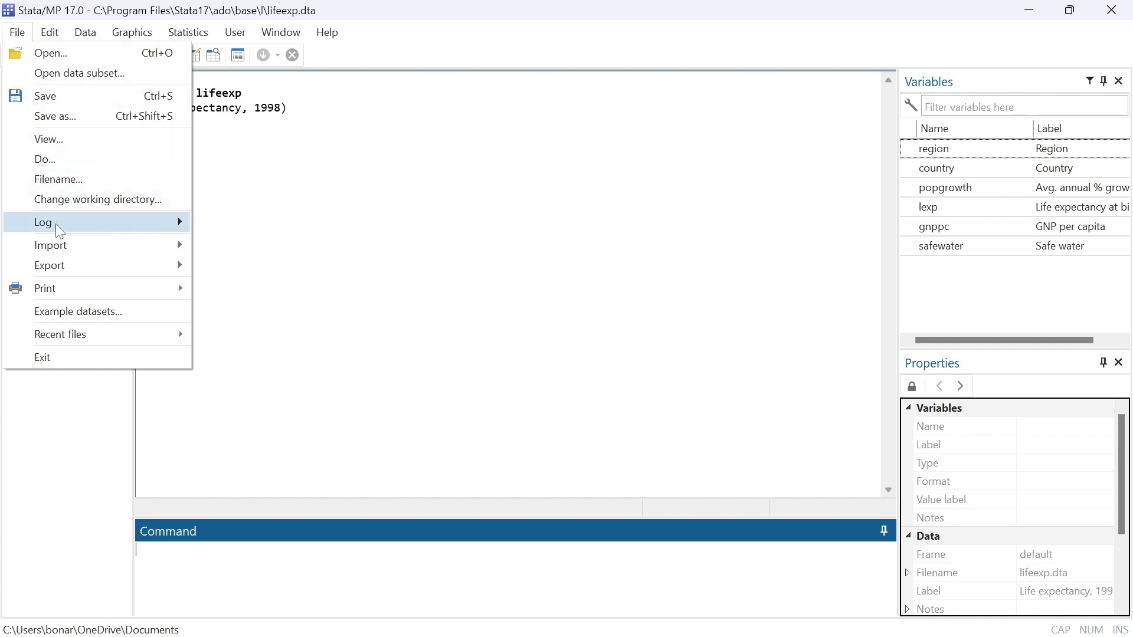
{"action": "mouse_move", "coordinate": [56, 224]}
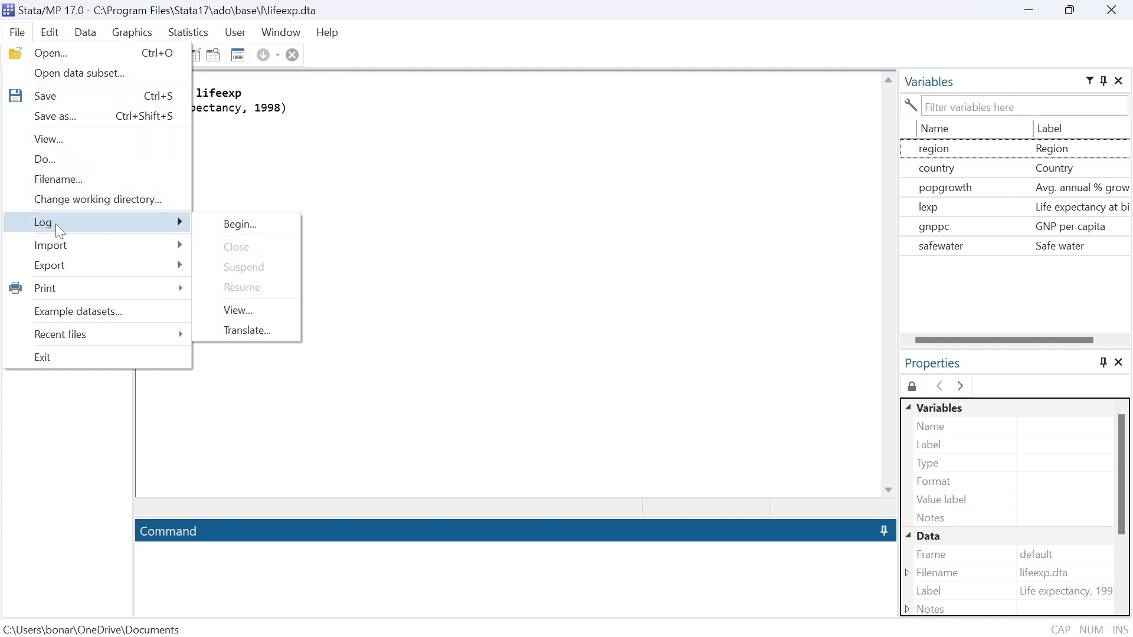
{"action": "left_click", "coordinate": [254, 227]}
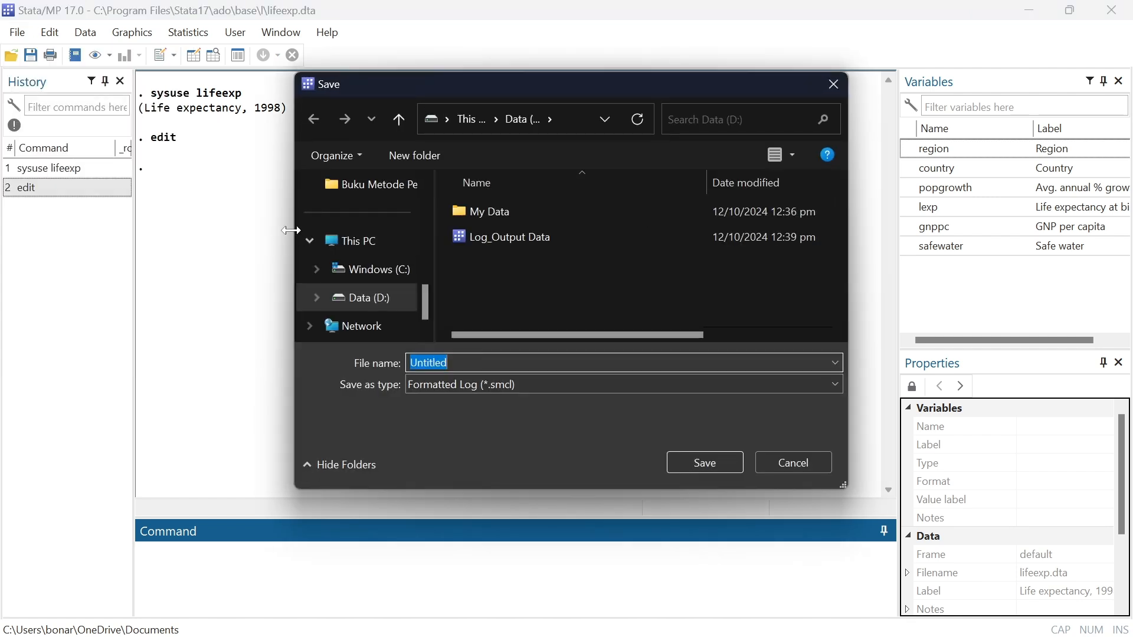
{"action": "left_click", "coordinate": [472, 366]}
{"action": "type", "text": "Log"}
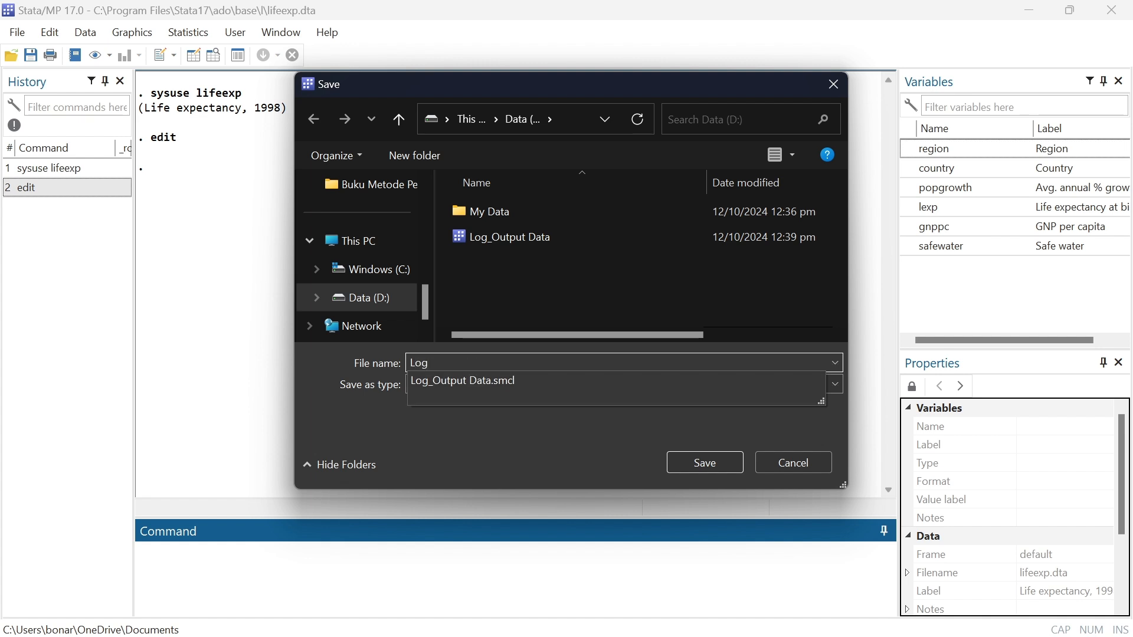
{"action": "type", "text": "_Oupt"}
{"action": "key", "text": "BackSpace"}
{"action": "type", "text": "tput Data 1"}
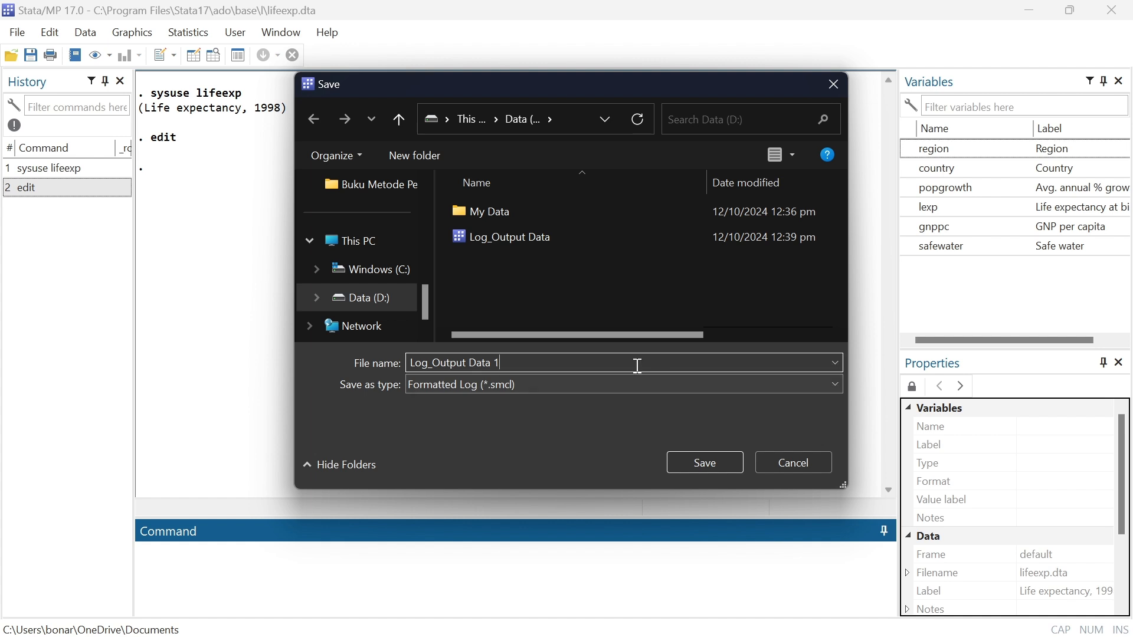
{"action": "left_click", "coordinate": [702, 462]}
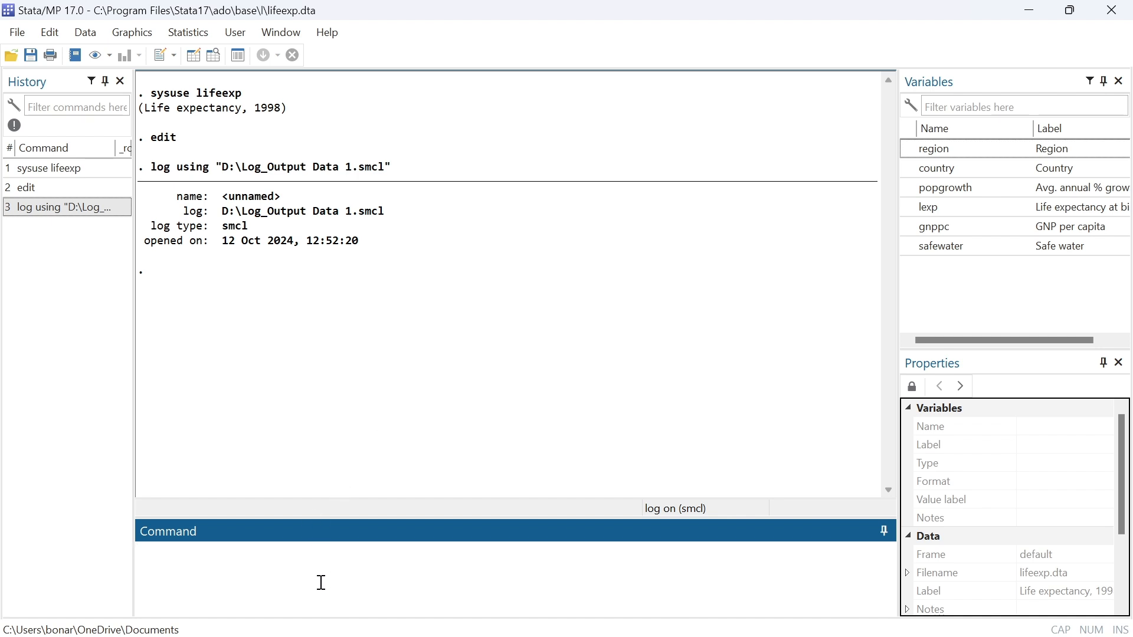
- Open the dataset again with the edit command and return to the main results window
{"action": "type", "text": "edit"}
{"action": "key", "text": "Return"}
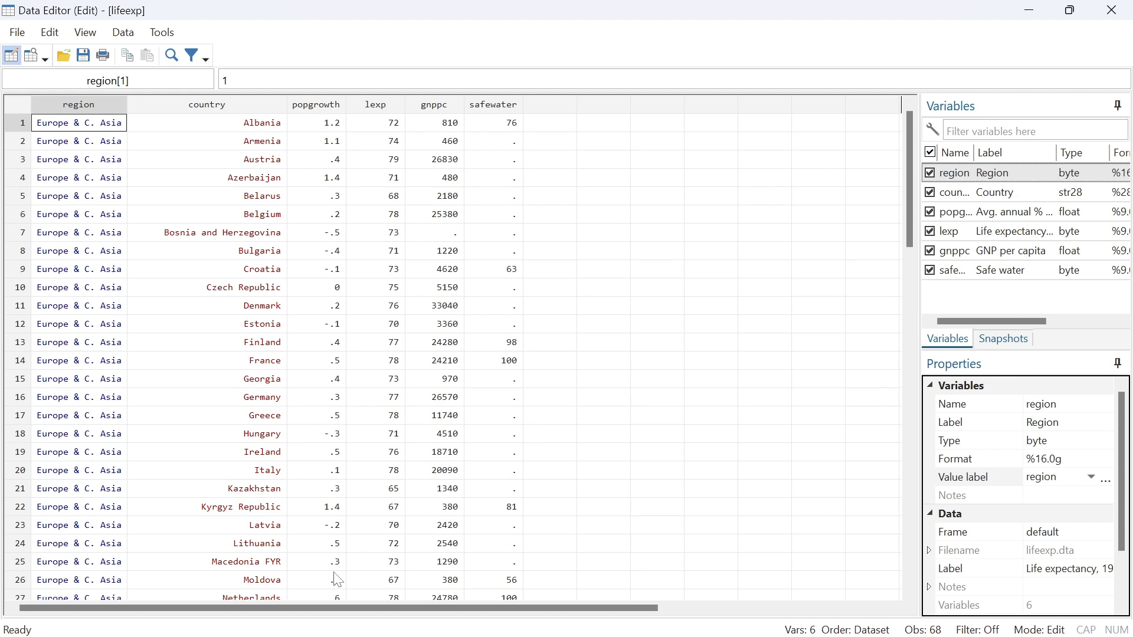
{"action": "left_click", "coordinate": [1029, 10]}
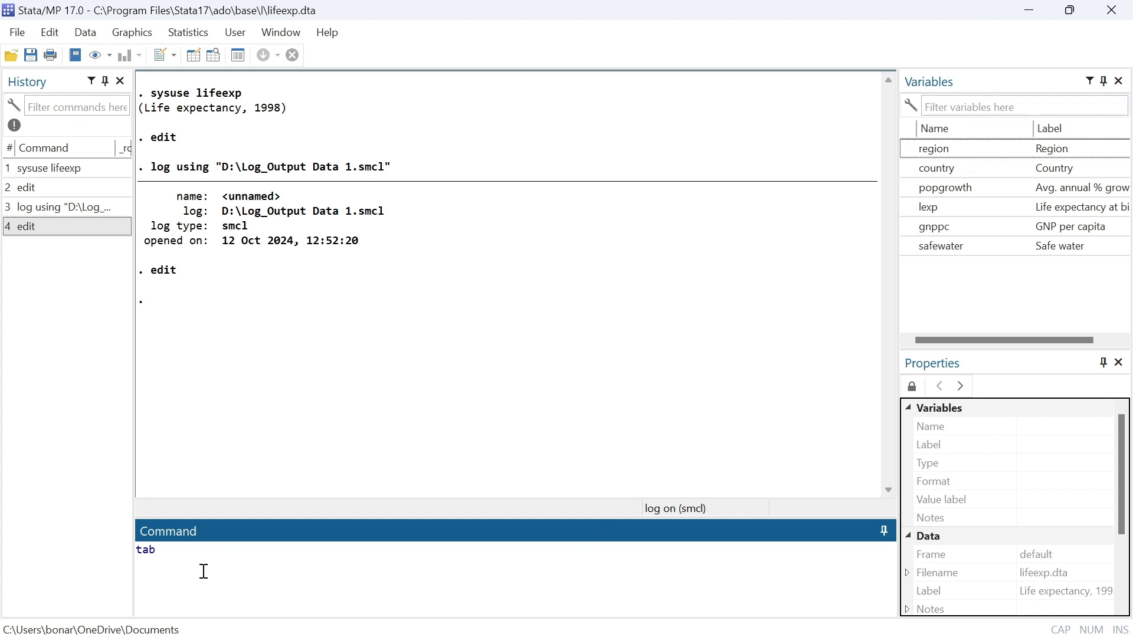
- Tabulate the frequencies of region and country with separate tab commands and look through the resulting tables
{"action": "type", "text": "egion"}
{"action": "key", "text": "Return"}
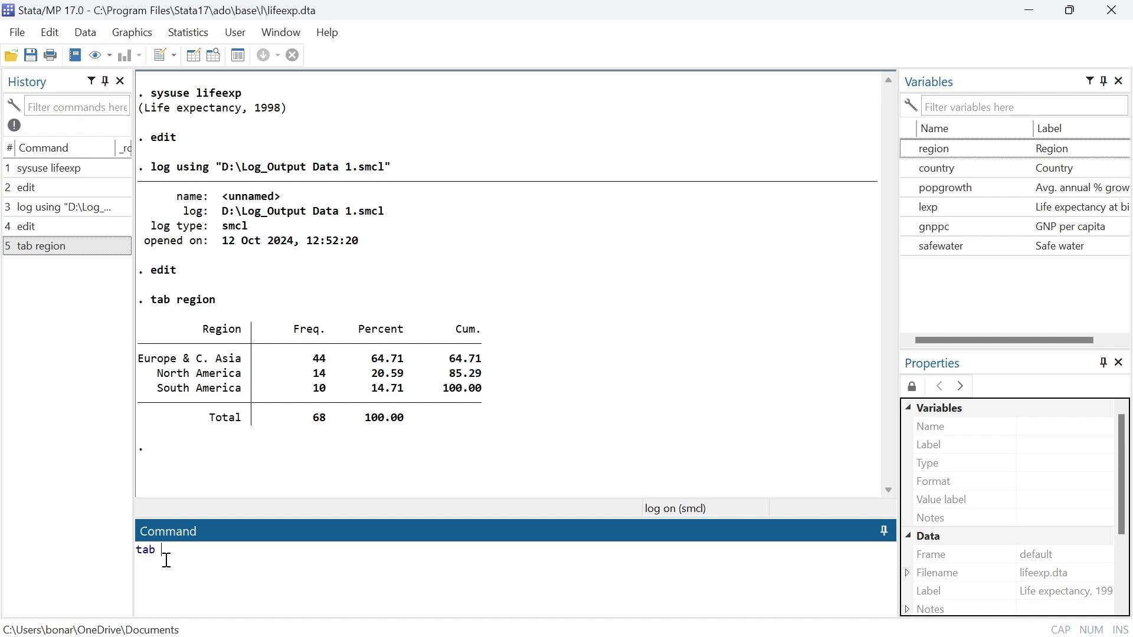
{"action": "type", "text": "untry"}
{"action": "key", "text": "Return"}
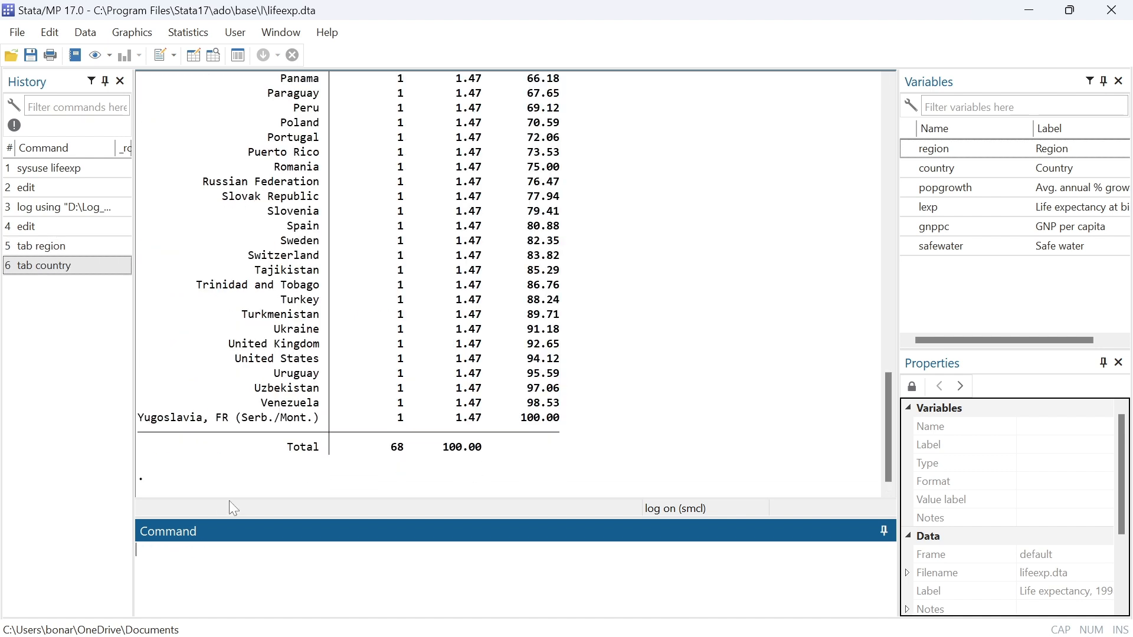
{"action": "scroll", "coordinate": [363, 434], "scroll_direction": "up", "scroll_amount": 15}
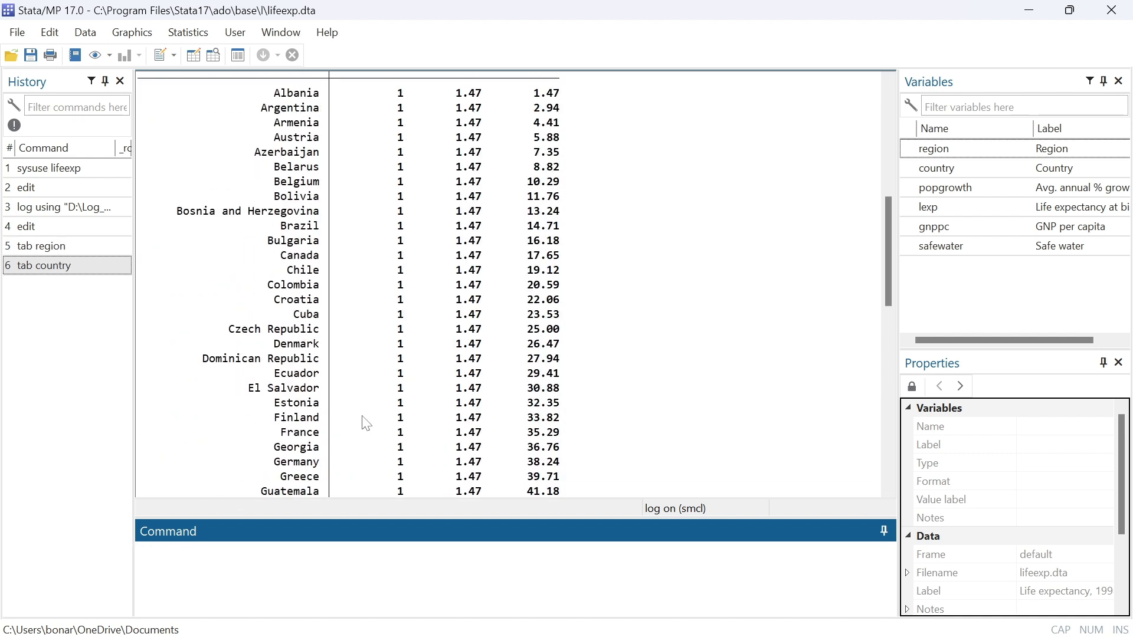
{"action": "scroll", "coordinate": [364, 407], "scroll_direction": "up", "scroll_amount": 5}
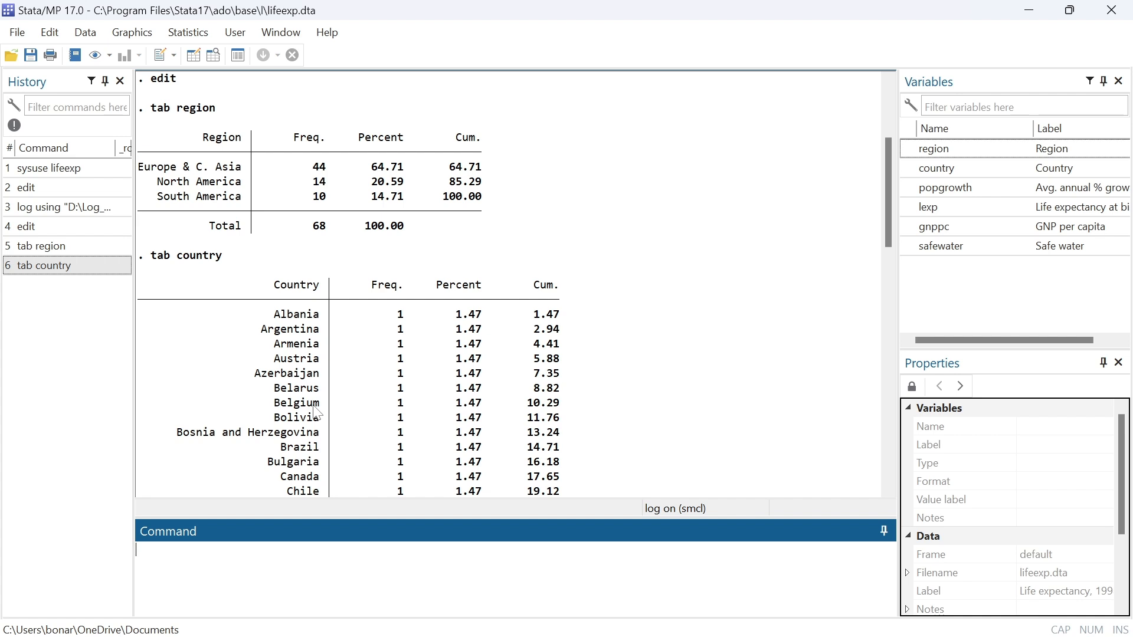
{"action": "scroll", "coordinate": [299, 384], "scroll_direction": "down", "scroll_amount": 1}
{"action": "scroll", "coordinate": [299, 384], "scroll_direction": "down", "scroll_amount": 20}
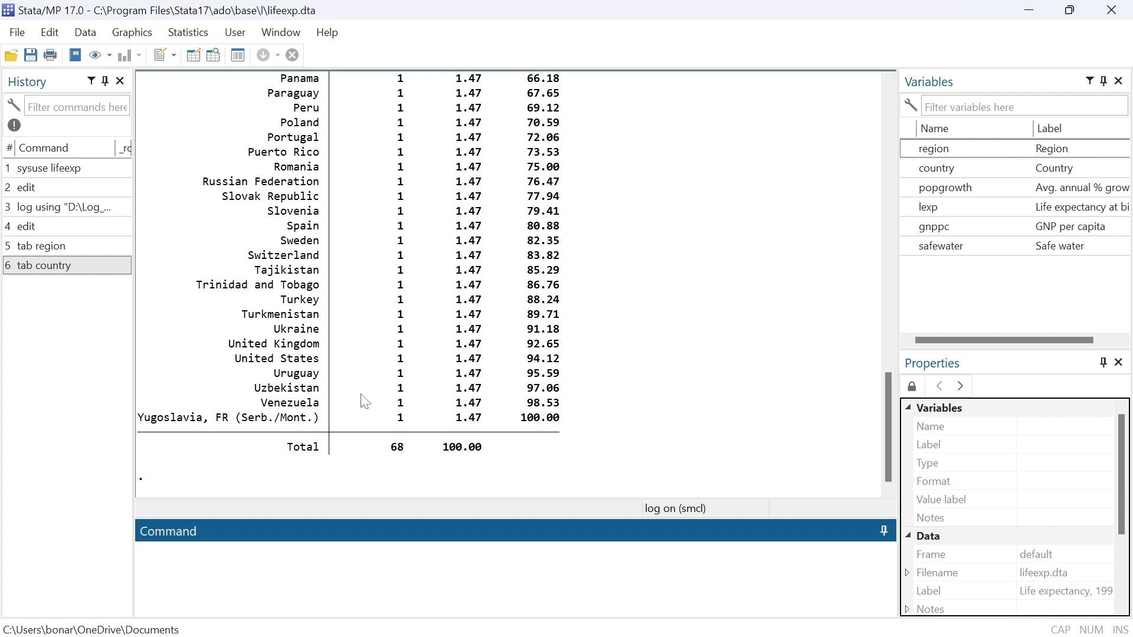
{"action": "scroll", "coordinate": [365, 401], "scroll_direction": "up", "scroll_amount": 19}
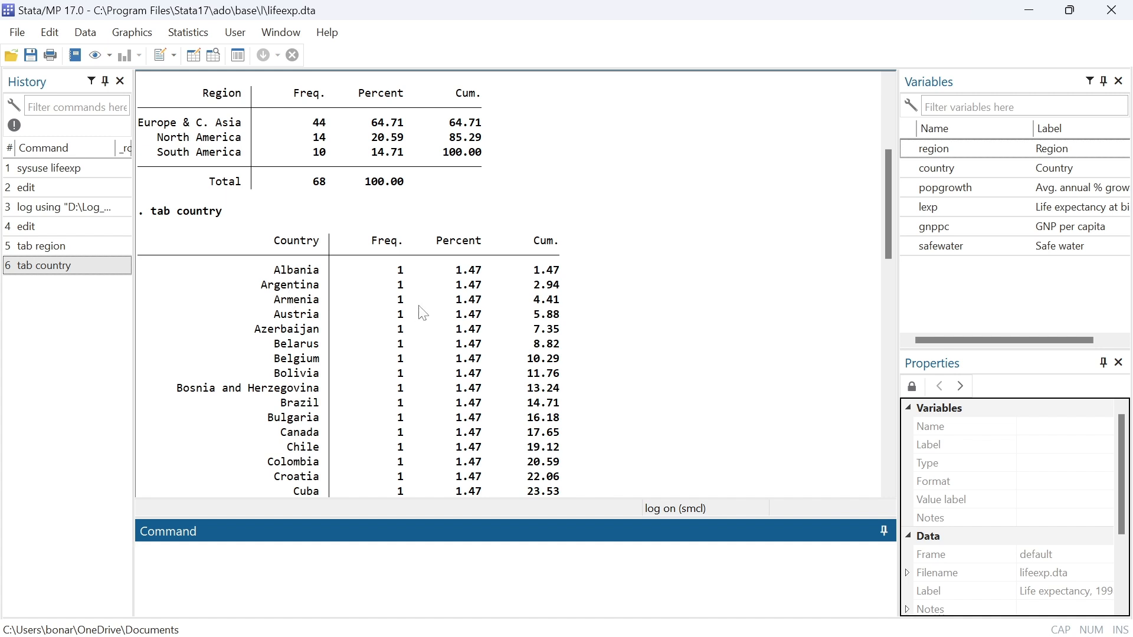
{"action": "scroll", "coordinate": [415, 314], "scroll_direction": "down", "scroll_amount": 19}
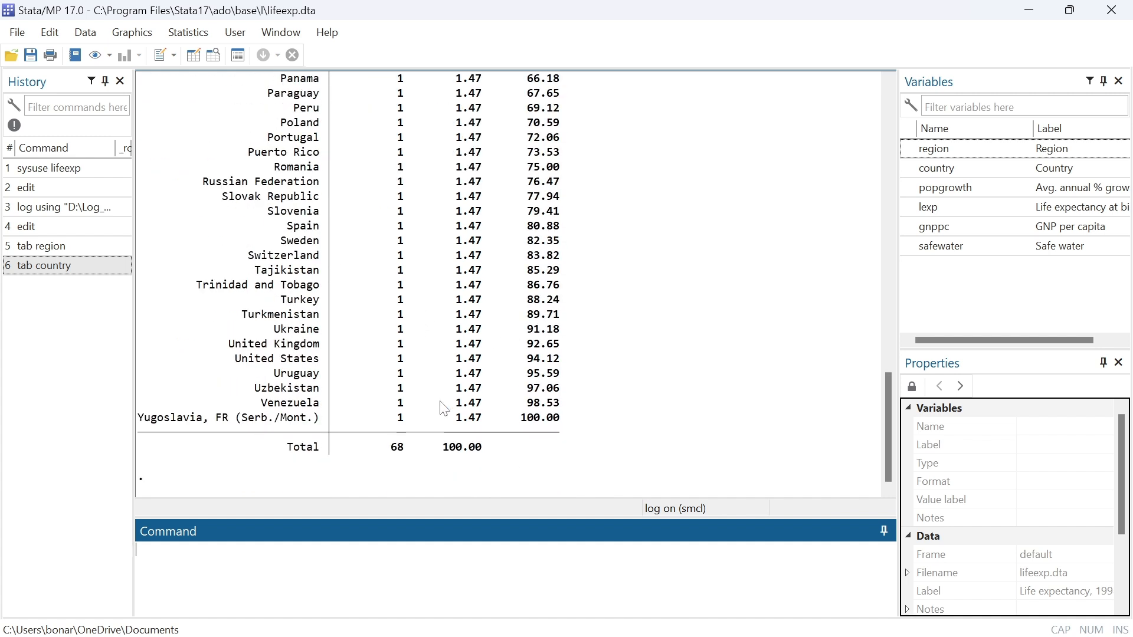
- Tabulate the frequencies of popgrowth with the tab command and review the table
{"action": "left_click", "coordinate": [287, 581]}
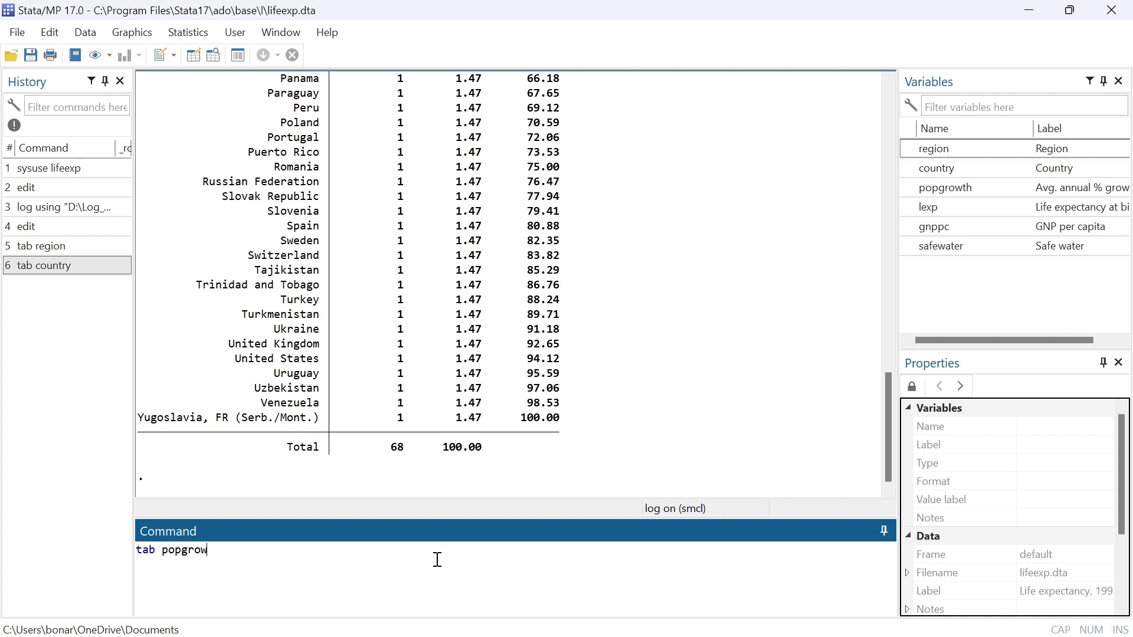
{"action": "key", "text": "Return"}
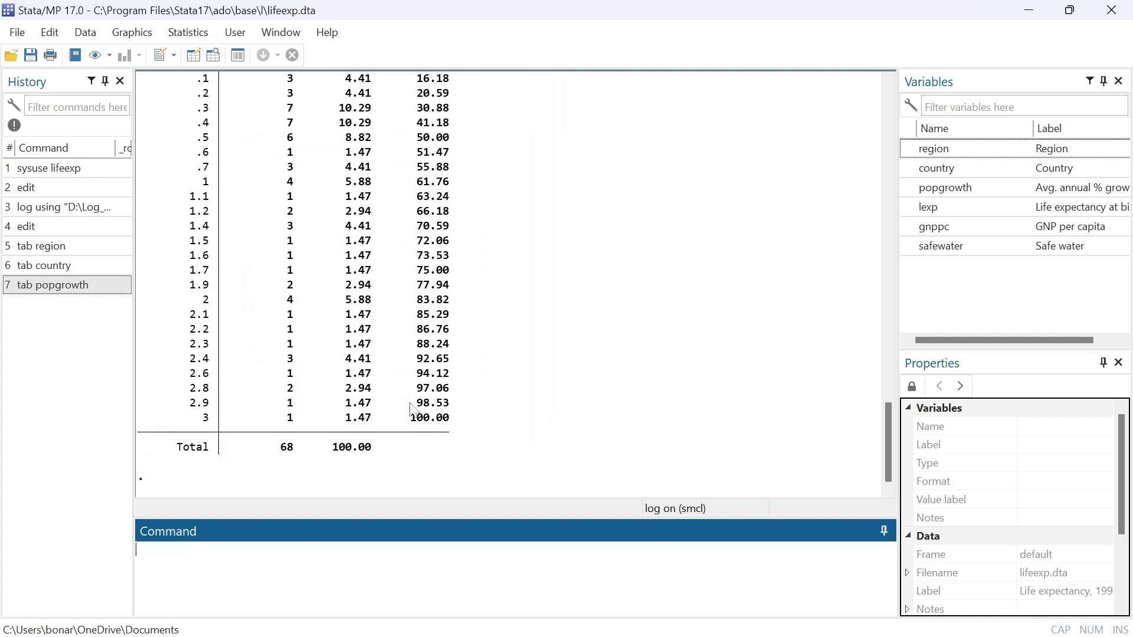
{"action": "scroll", "coordinate": [413, 407], "scroll_direction": "up", "scroll_amount": 8}
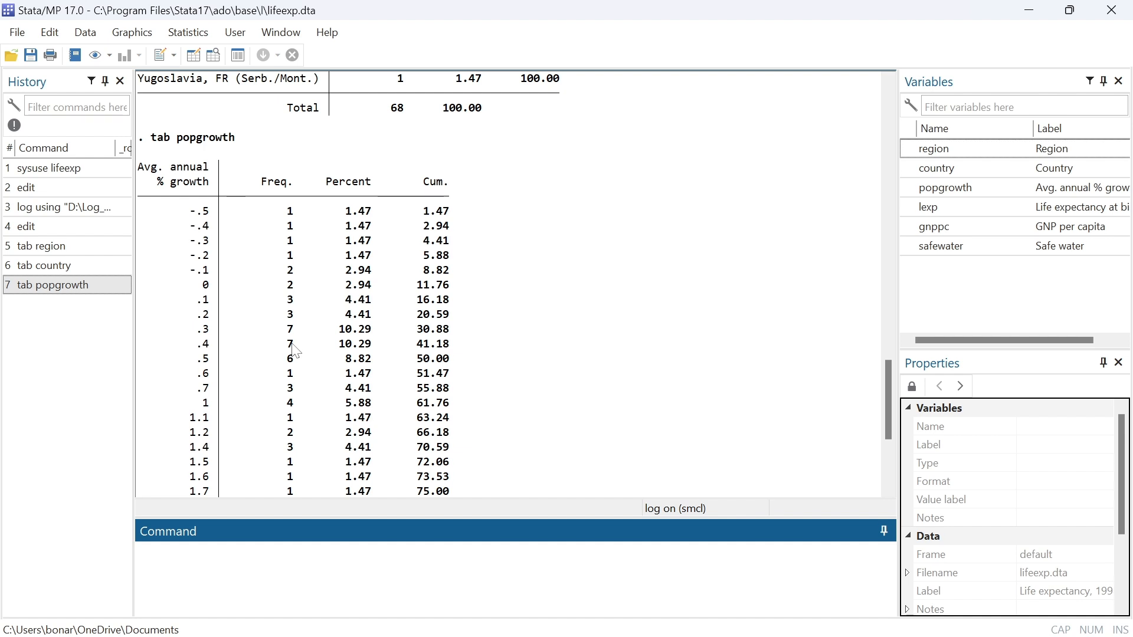
{"action": "scroll", "coordinate": [295, 354], "scroll_direction": "down", "scroll_amount": 5}
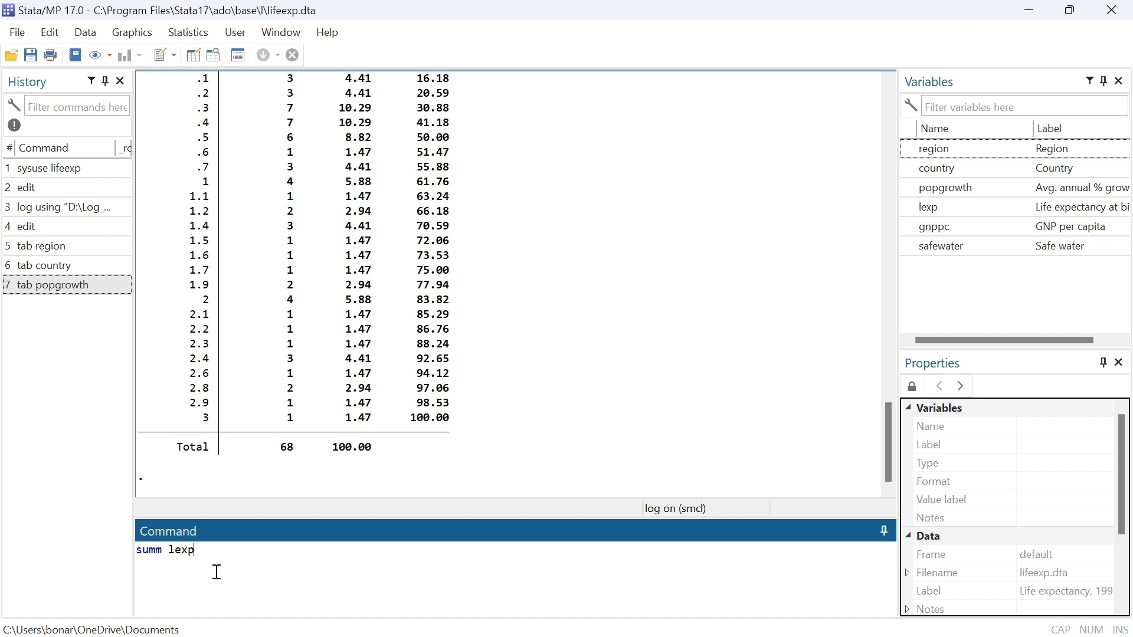
- Produce summary statistics for lexp and gnppc with separate summ commands
{"action": "key", "text": "Return"}
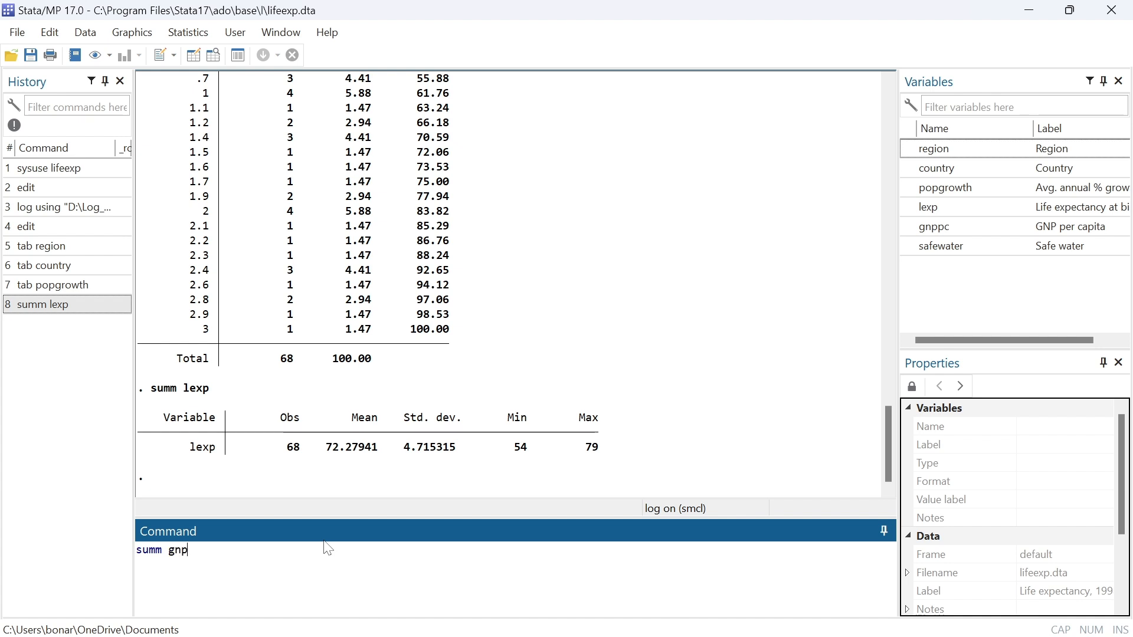
{"action": "key", "text": "Return"}
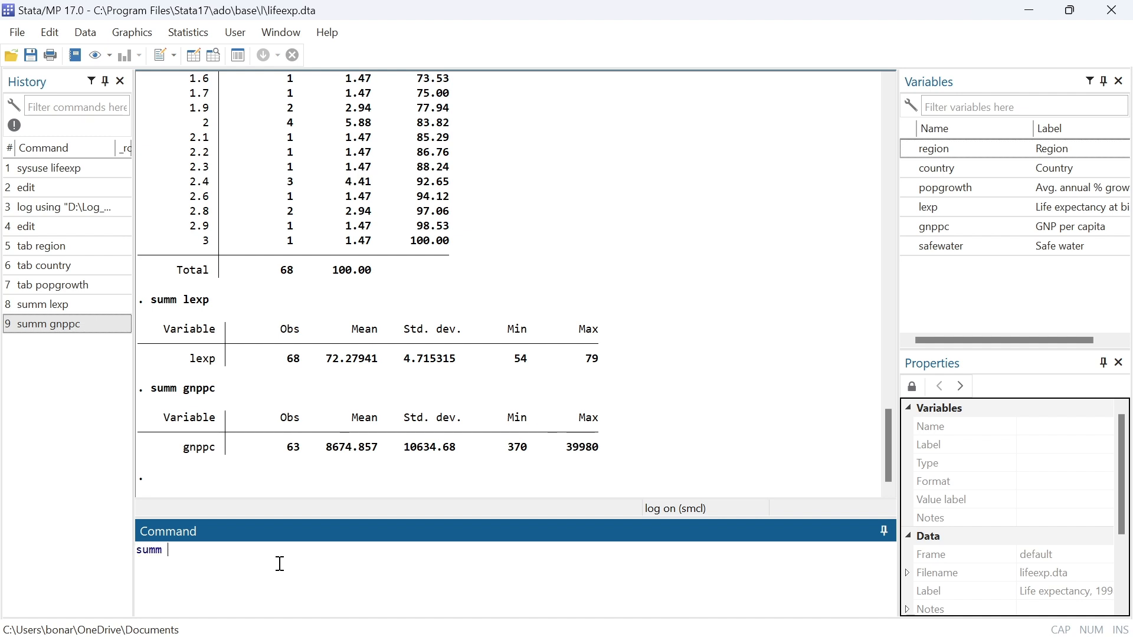
- Produce summary statistics for safewater with the summ command, and open the dataset with the edit command
{"action": "type", "text": "sf"}
{"action": "key", "text": "Return"}
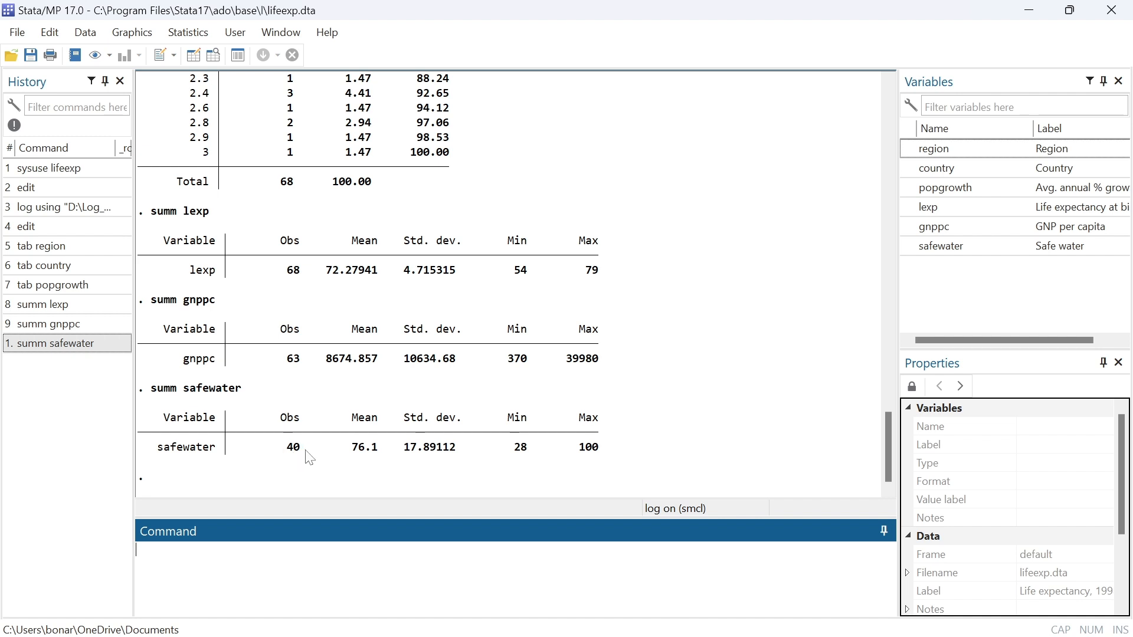
{"action": "type", "text": "dit"}
{"action": "key", "text": "Return"}
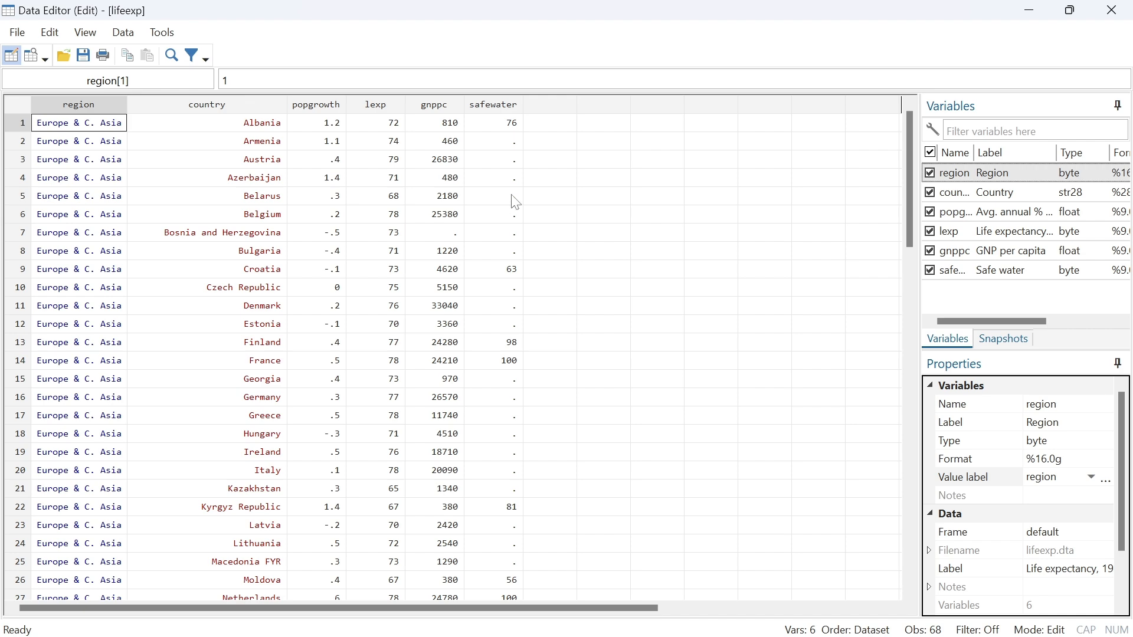
- Examine the safewater column across all observations for missing values, and return to the main results window
{"action": "scroll", "coordinate": [489, 229], "scroll_direction": "down", "scroll_amount": 8}
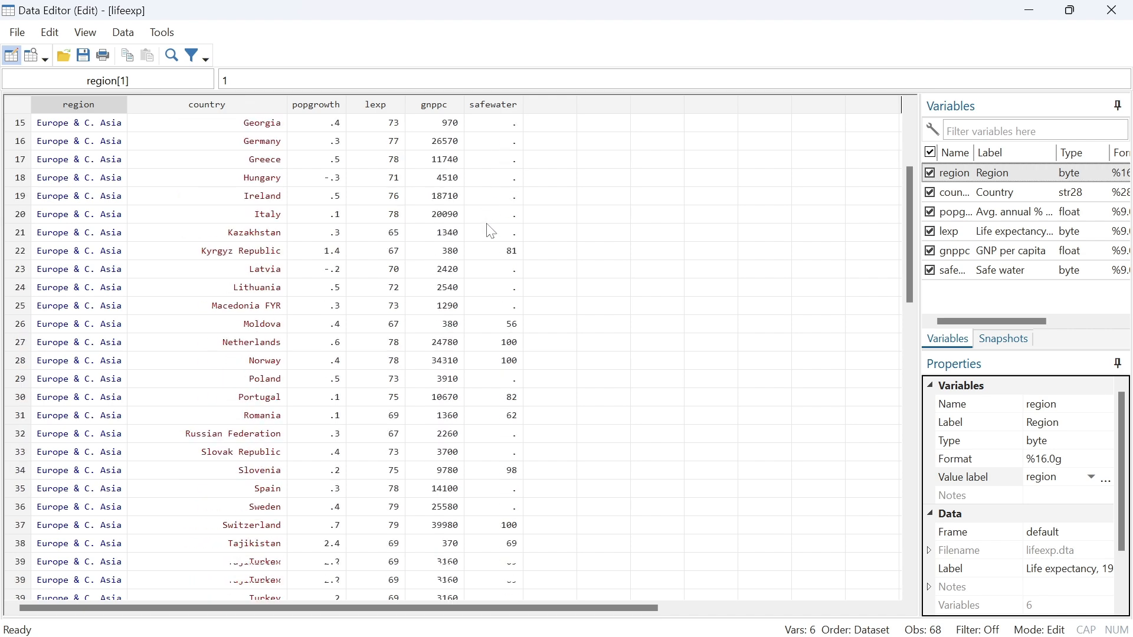
{"action": "scroll", "coordinate": [507, 354], "scroll_direction": "down", "scroll_amount": 4}
{"action": "scroll", "coordinate": [514, 468], "scroll_direction": "down", "scroll_amount": 4}
{"action": "scroll", "coordinate": [512, 489], "scroll_direction": "up", "scroll_amount": 1}
{"action": "scroll", "coordinate": [513, 481], "scroll_direction": "up", "scroll_amount": 15}
{"action": "scroll", "coordinate": [513, 466], "scroll_direction": "down", "scroll_amount": 18}
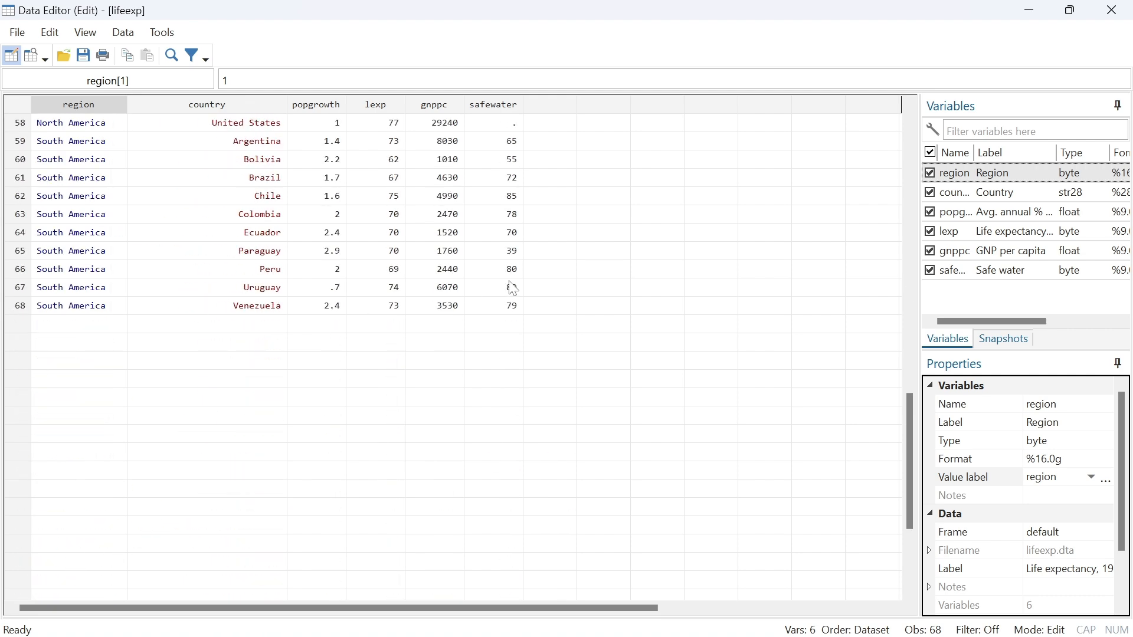
{"action": "scroll", "coordinate": [510, 288], "scroll_direction": "up", "scroll_amount": 3}
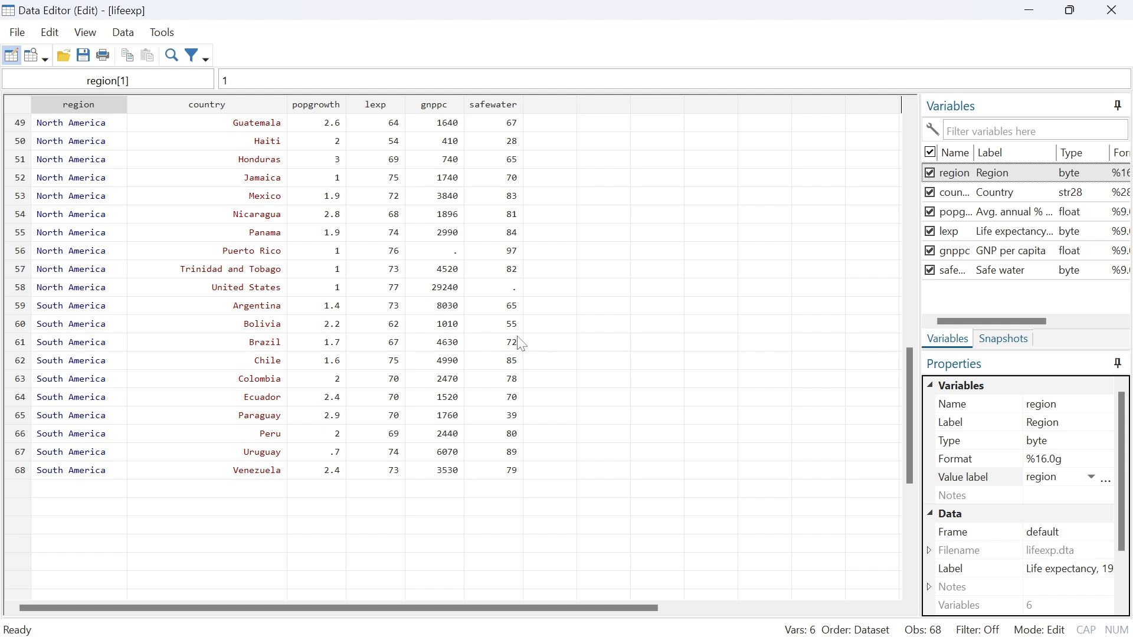
{"action": "scroll", "coordinate": [513, 339], "scroll_direction": "up", "scroll_amount": 8}
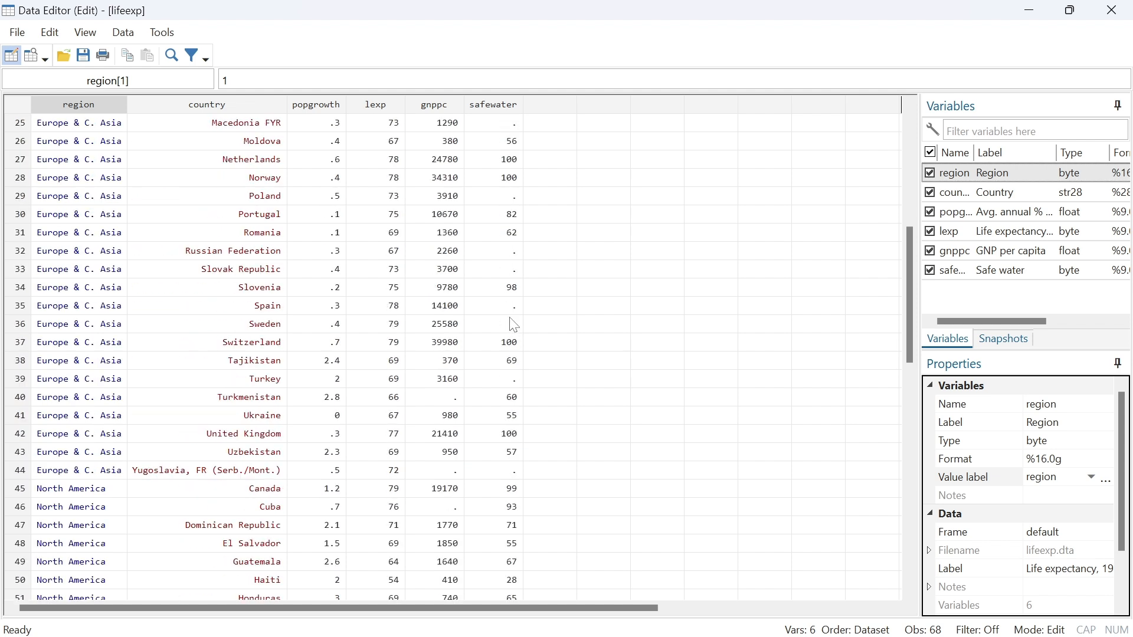
{"action": "left_click", "coordinate": [513, 254]}
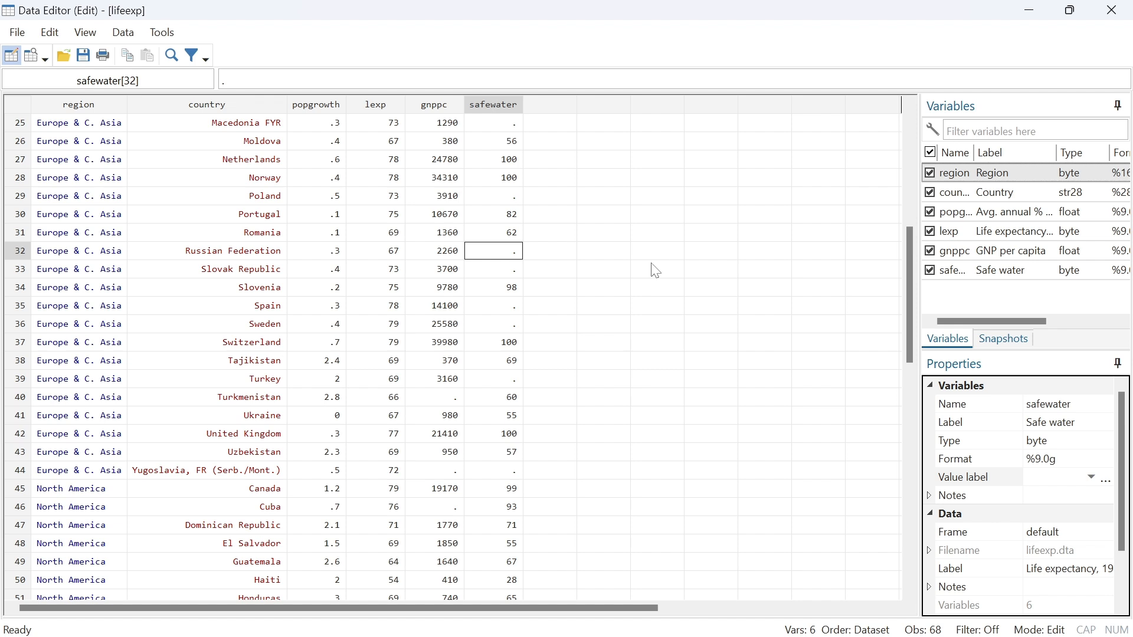
{"action": "left_click", "coordinate": [1029, 10]}
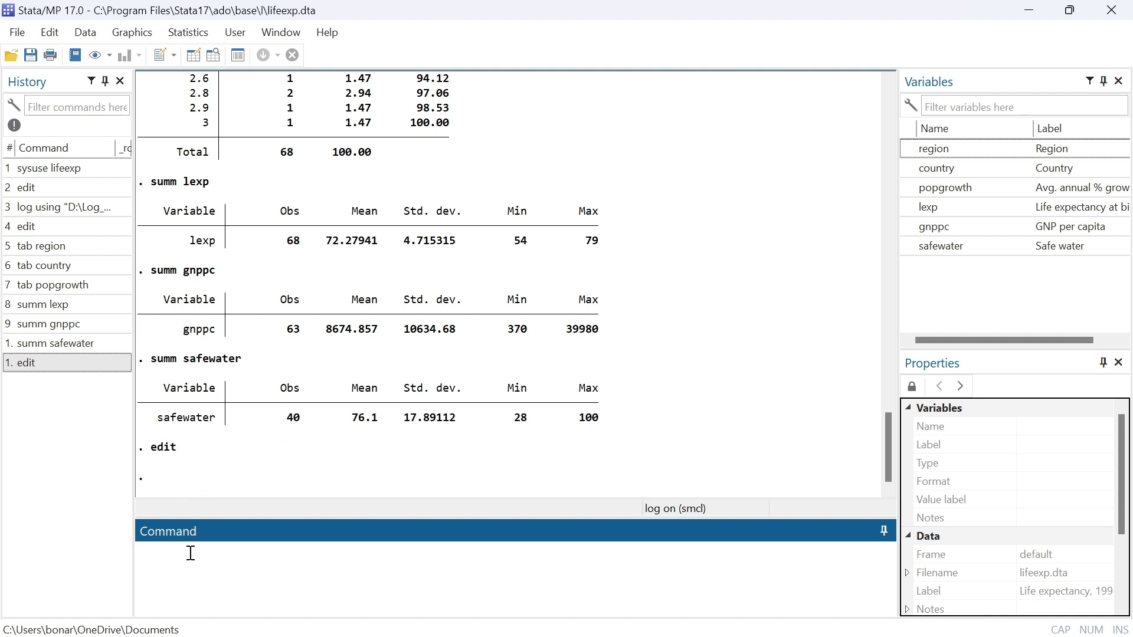
{"action": "type", "text": "ab"}
{"action": "left_click", "coordinate": [17, 32]}
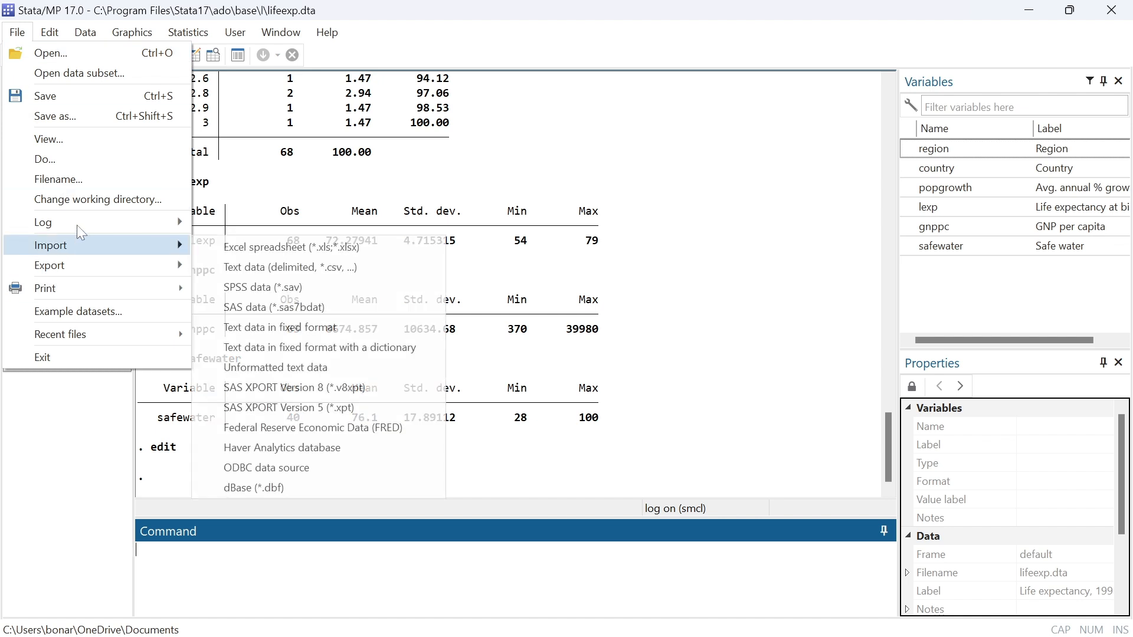
{"action": "mouse_move", "coordinate": [76, 225]}
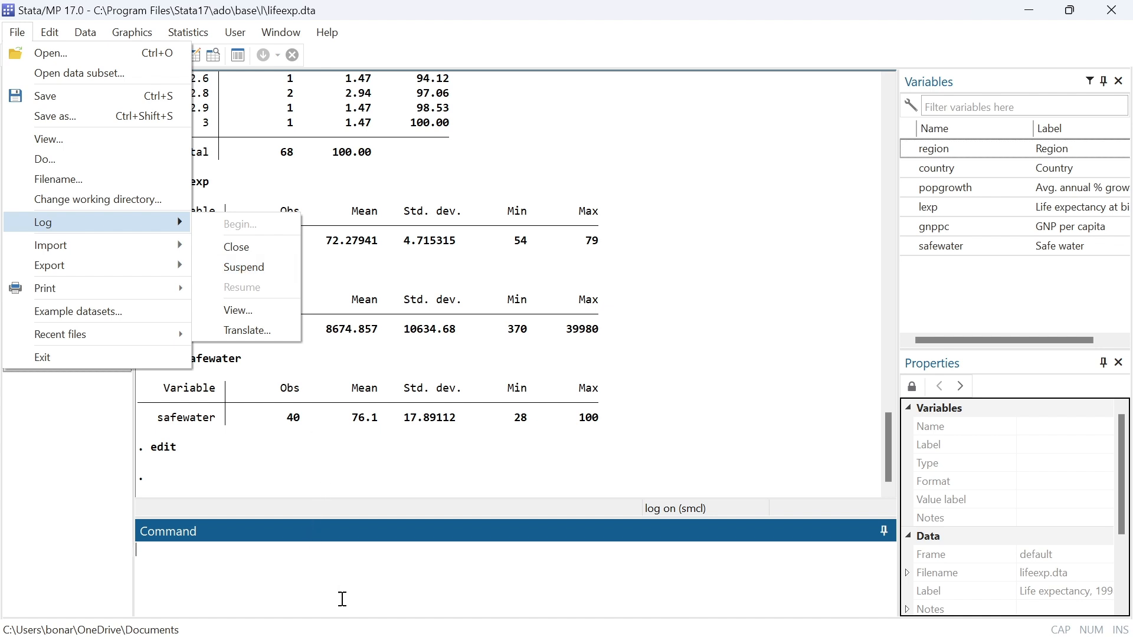
{"action": "left_click", "coordinate": [693, 359]}
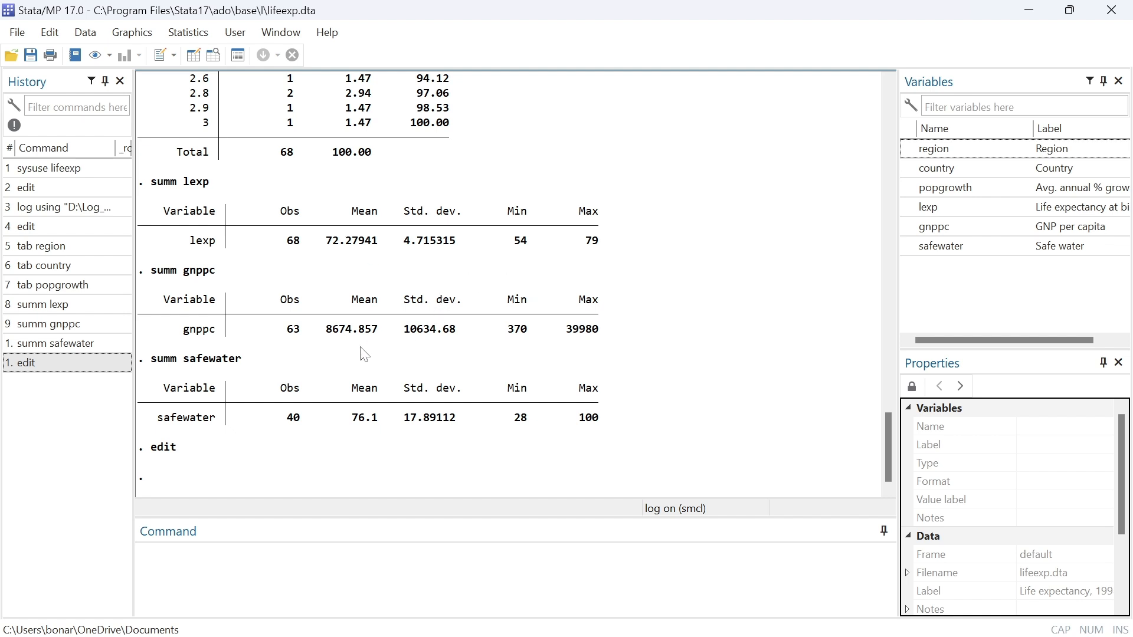
- Close the running log and review the session output from the log's opening entry to its closing entry
{"action": "left_click", "coordinate": [17, 32]}
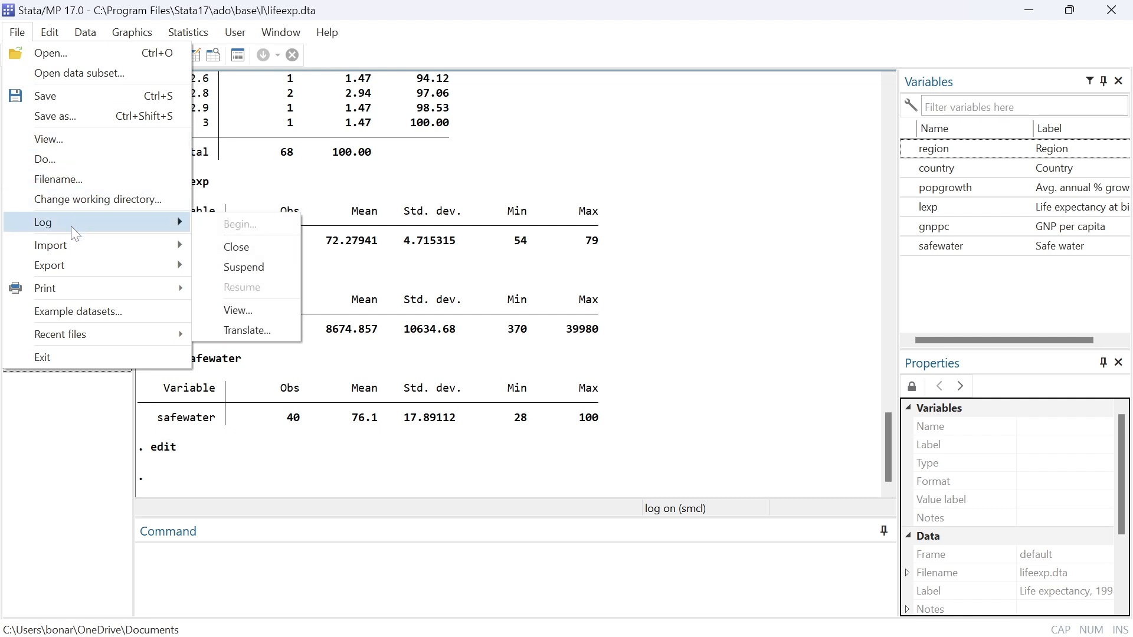
{"action": "left_click", "coordinate": [256, 246]}
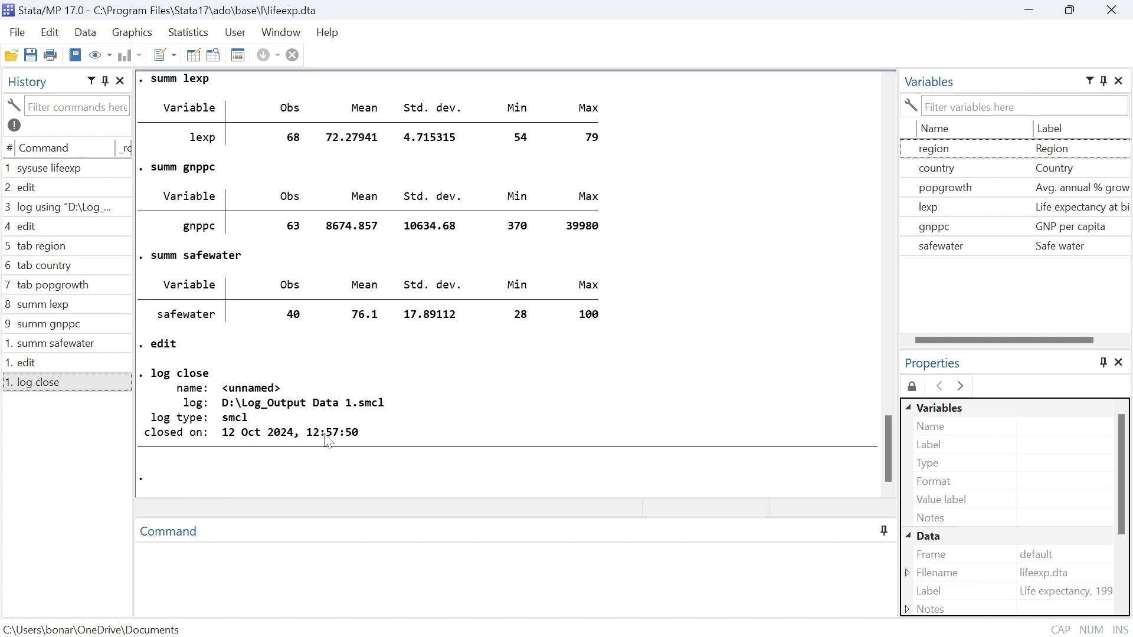
{"action": "scroll", "coordinate": [381, 424], "scroll_direction": "up", "scroll_amount": 20}
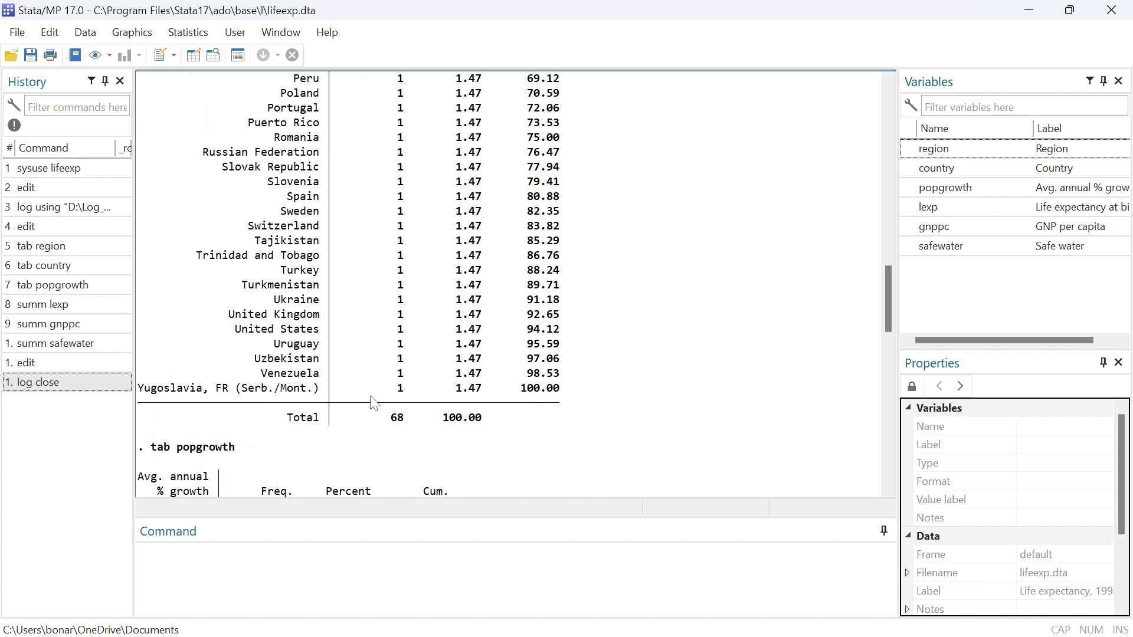
{"action": "scroll", "coordinate": [375, 396], "scroll_direction": "up", "scroll_amount": 9}
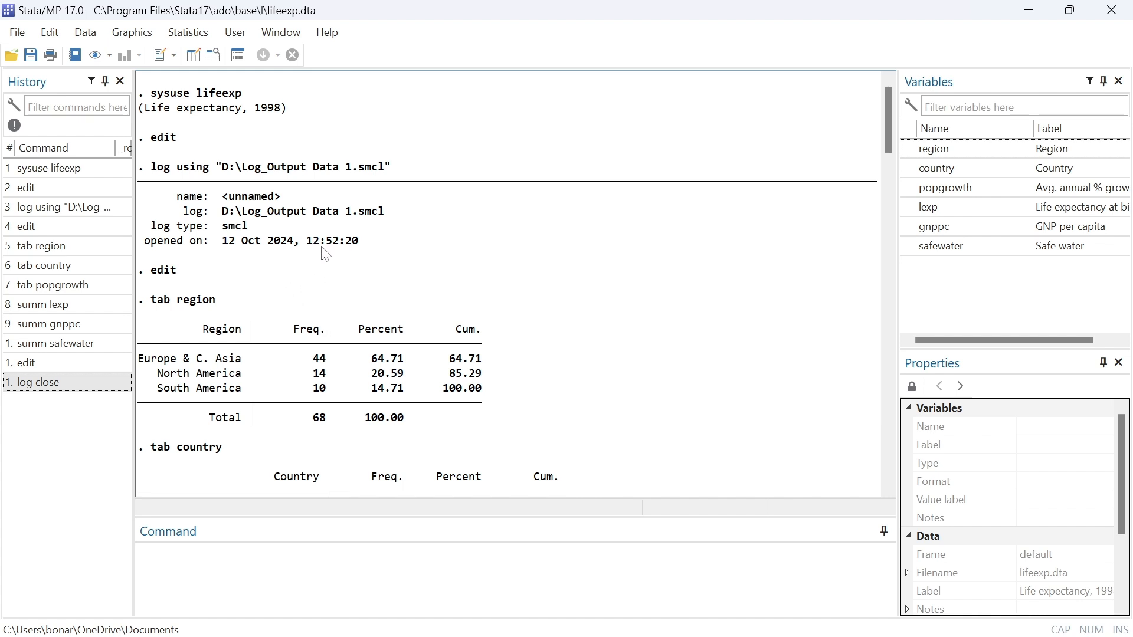
{"action": "scroll", "coordinate": [362, 386], "scroll_direction": "down", "scroll_amount": 20}
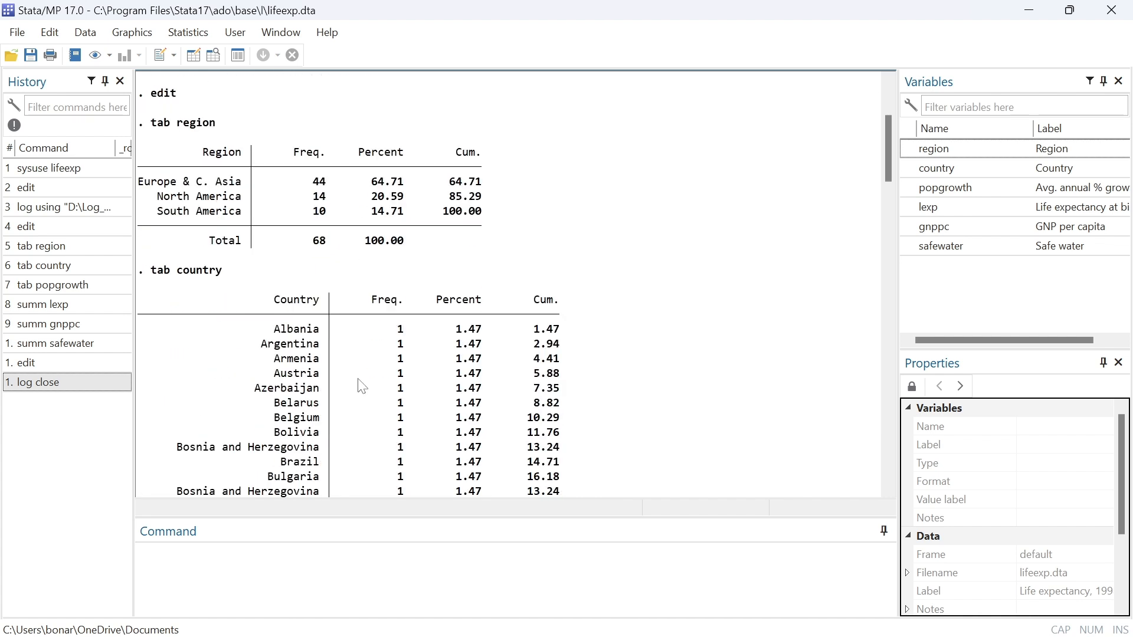
{"action": "scroll", "coordinate": [362, 386], "scroll_direction": "down", "scroll_amount": 9}
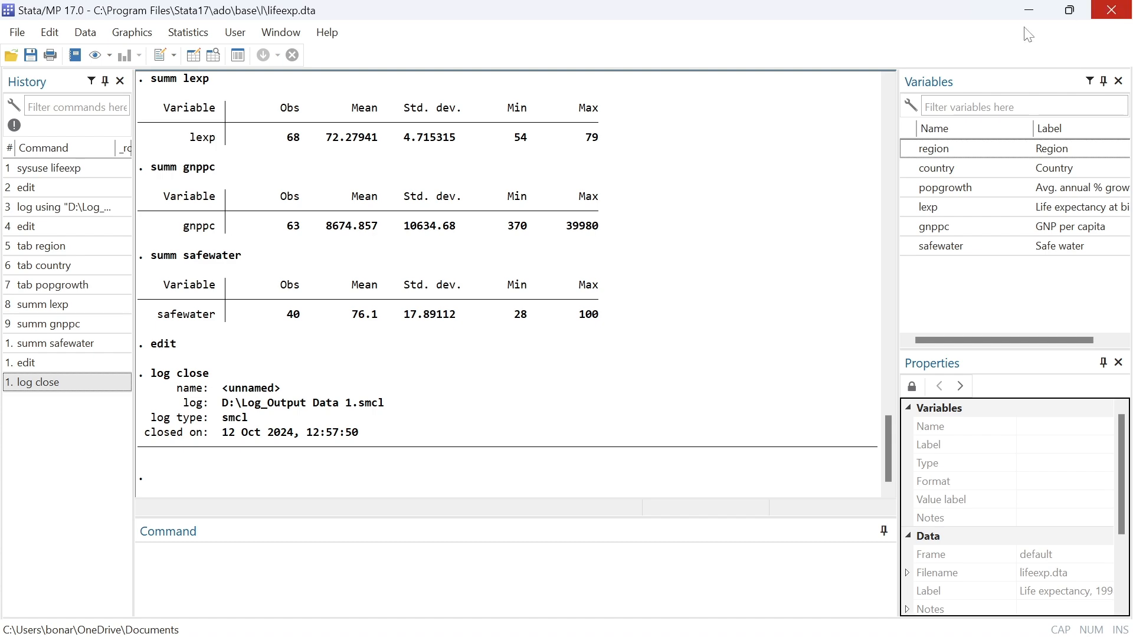
- Close Stata, switch to File Explorer and open the SMCL file Log_Output Data 1 from the Data (D:) drive
{"action": "left_click", "coordinate": [1112, 12]}
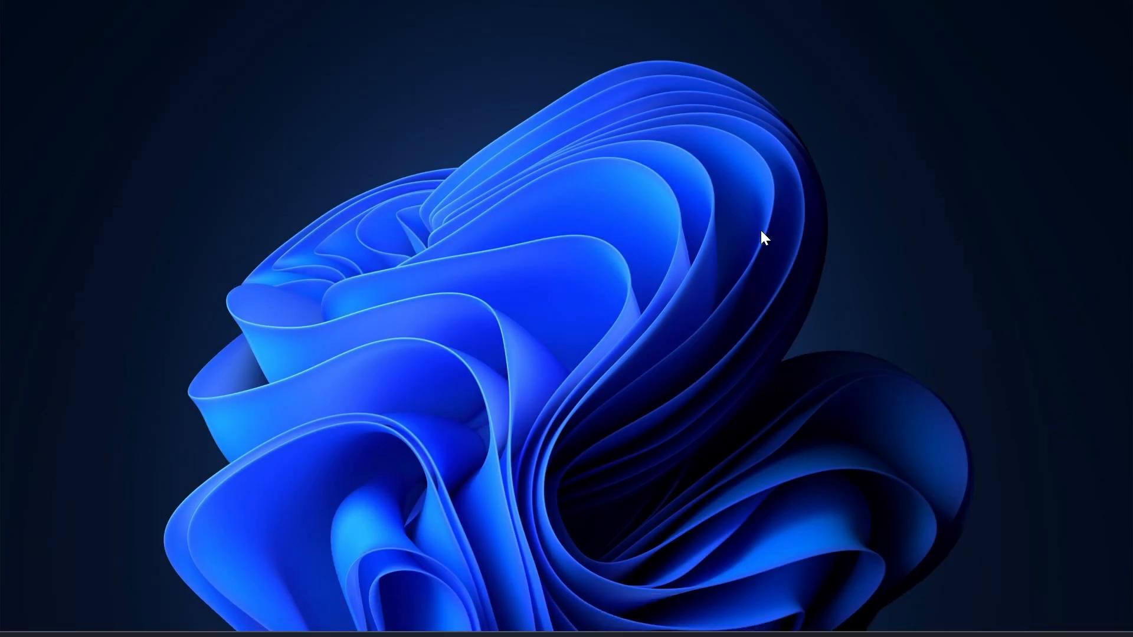
{"action": "mouse_move", "coordinate": [795, 635]}
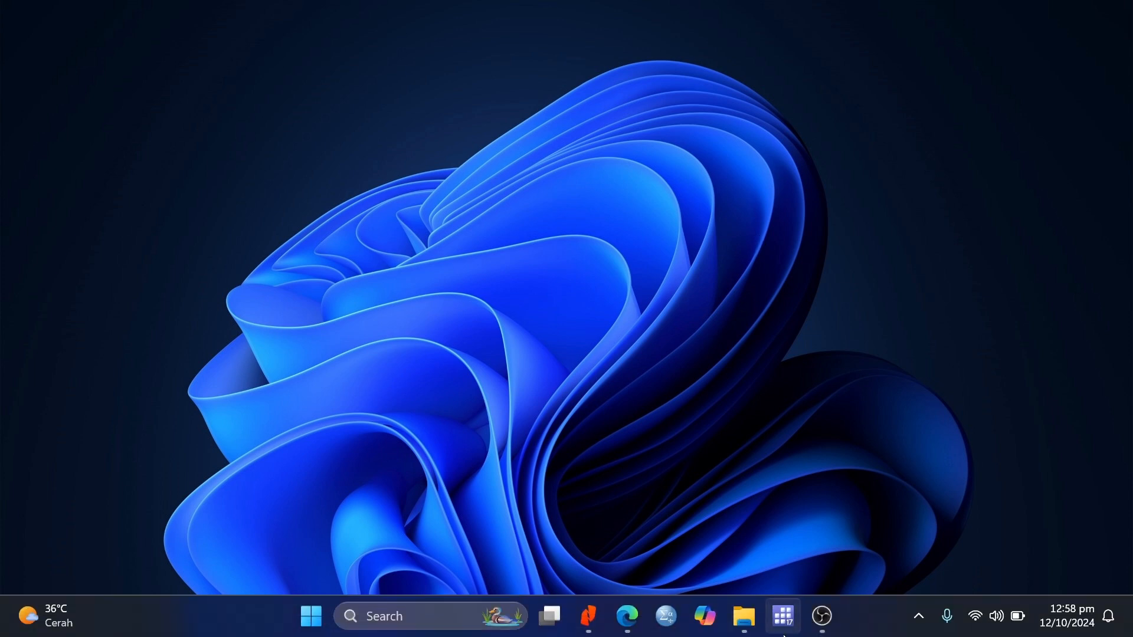
{"action": "left_click", "coordinate": [744, 616]}
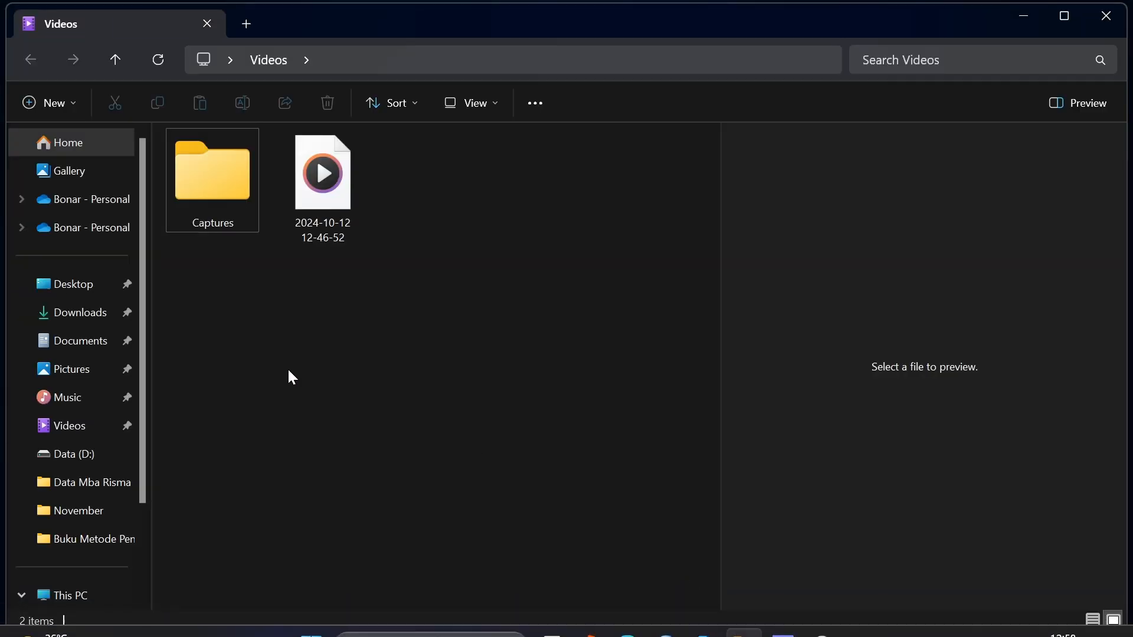
{"action": "left_click", "coordinate": [74, 454]}
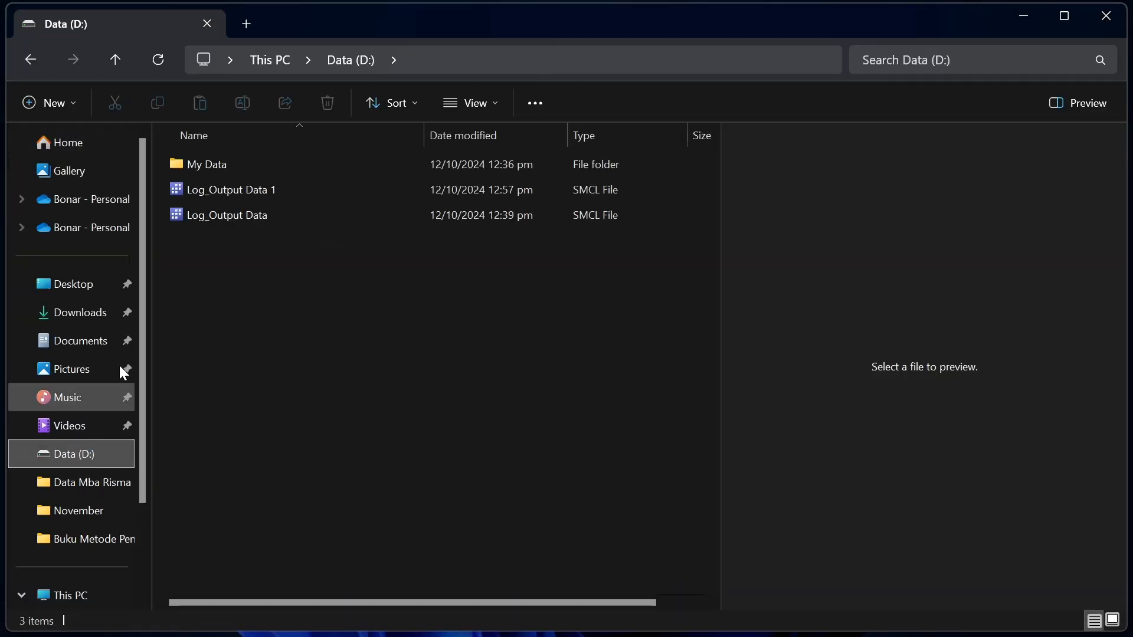
{"action": "left_click", "coordinate": [208, 192]}
{"action": "double_click", "coordinate": [207, 193]}
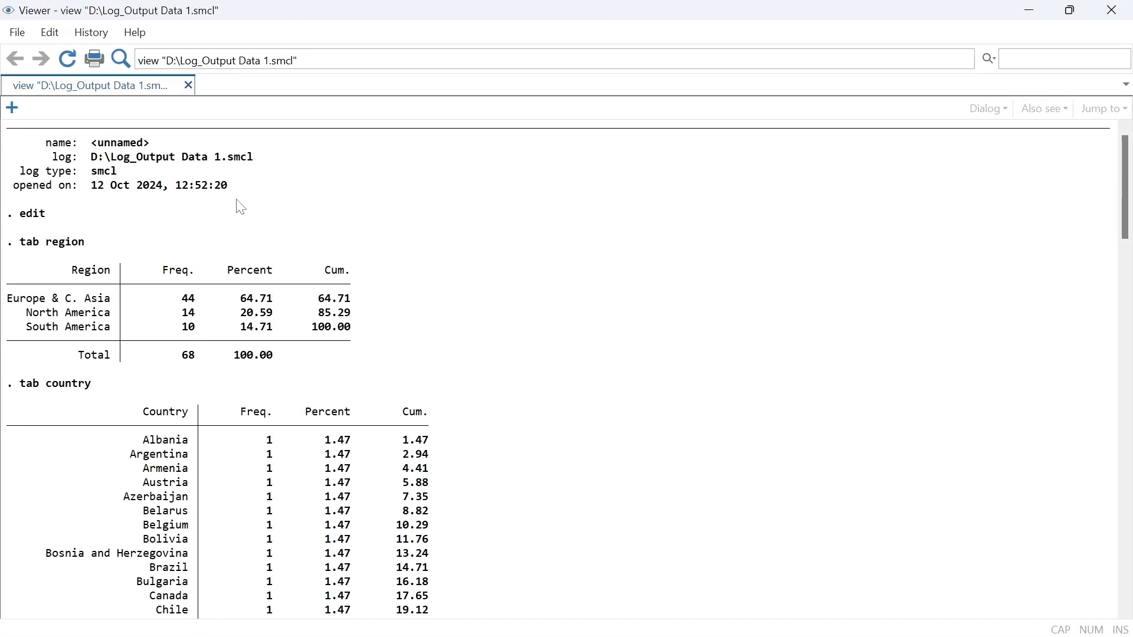
- Look through the saved log from the region frequency table to the log close entry
{"action": "scroll", "coordinate": [540, 561], "scroll_direction": "down", "scroll_amount": 10}
{"action": "scroll", "coordinate": [549, 515], "scroll_direction": "up", "scroll_amount": 10}
{"action": "scroll", "coordinate": [155, 354], "scroll_direction": "down", "scroll_amount": 20}
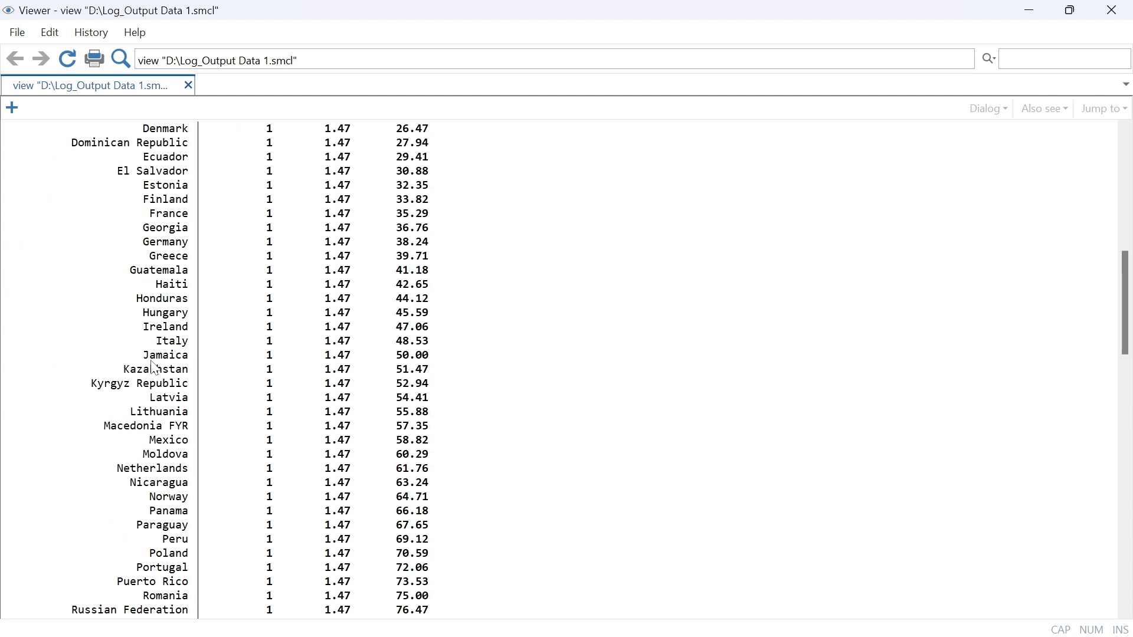
{"action": "scroll", "coordinate": [312, 385], "scroll_direction": "down", "scroll_amount": 18}
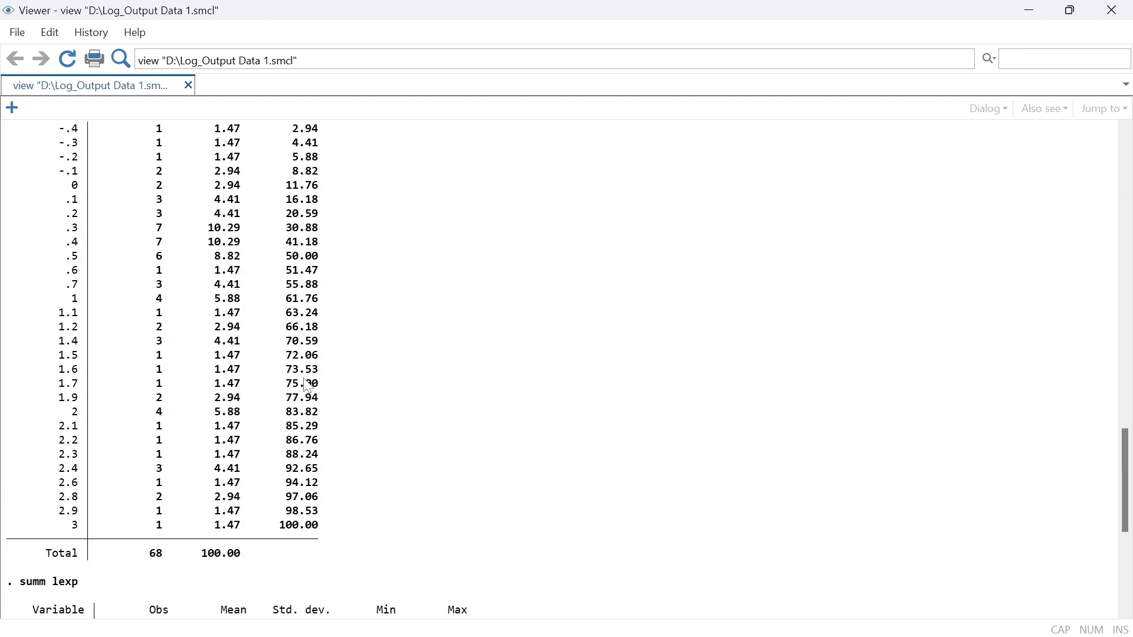
{"action": "scroll", "coordinate": [305, 386], "scroll_direction": "down", "scroll_amount": 4}
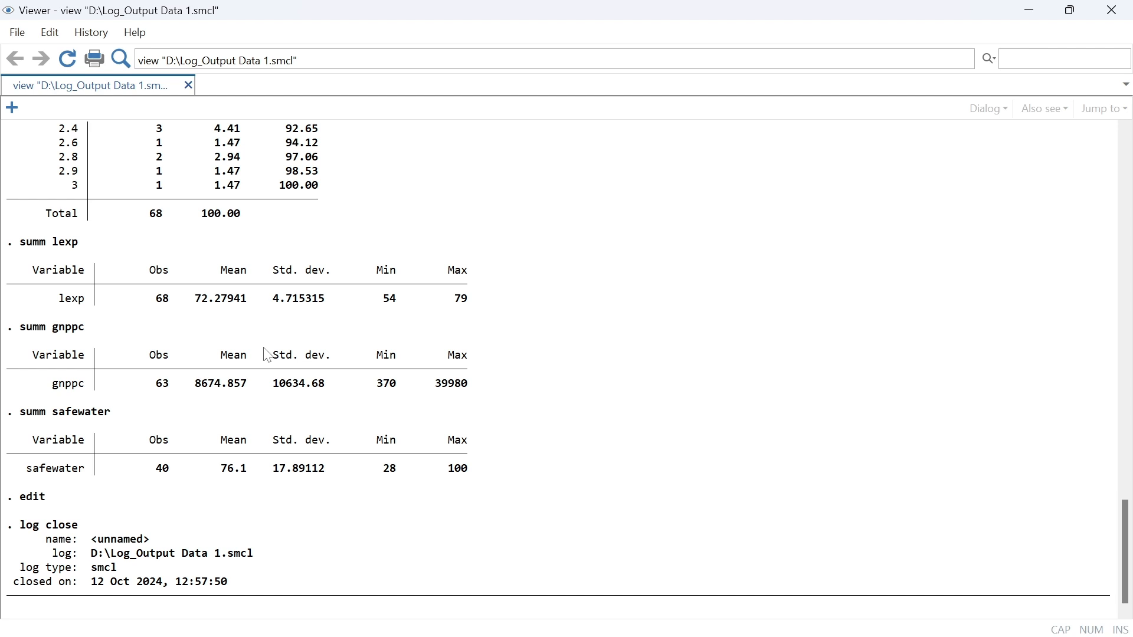